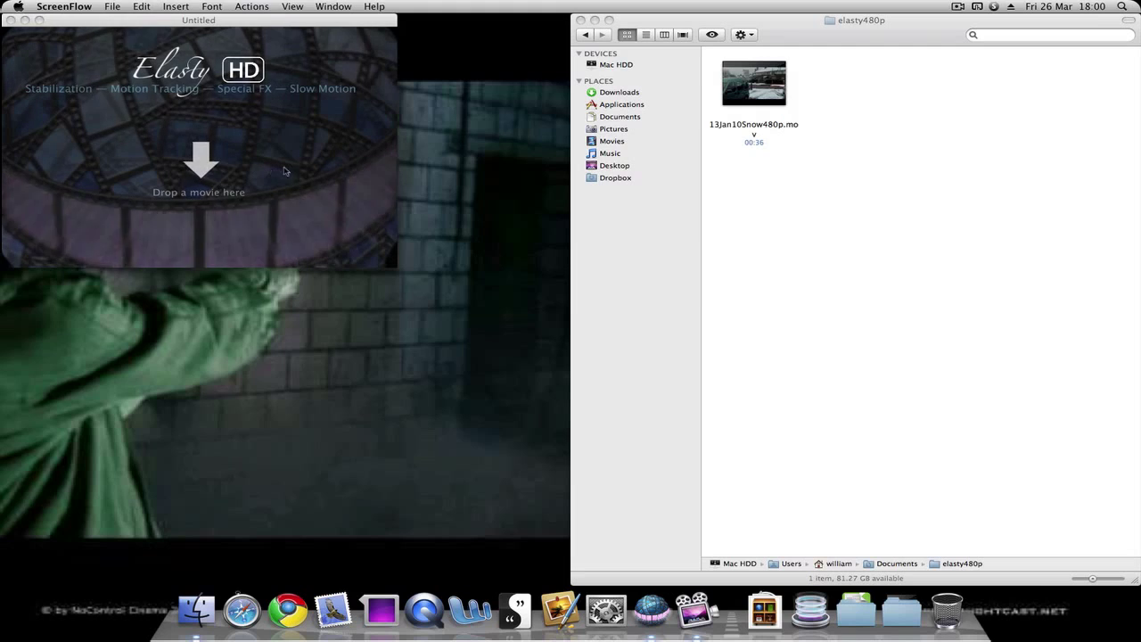
Load 13Jan10Snow480p.mov from the elasty480p folder into the empty Elasty HD project, close the folder window and bring the project forward
{"action": "left_click_drag", "start_coordinate": [736, 109], "coordinate": [261, 143]}
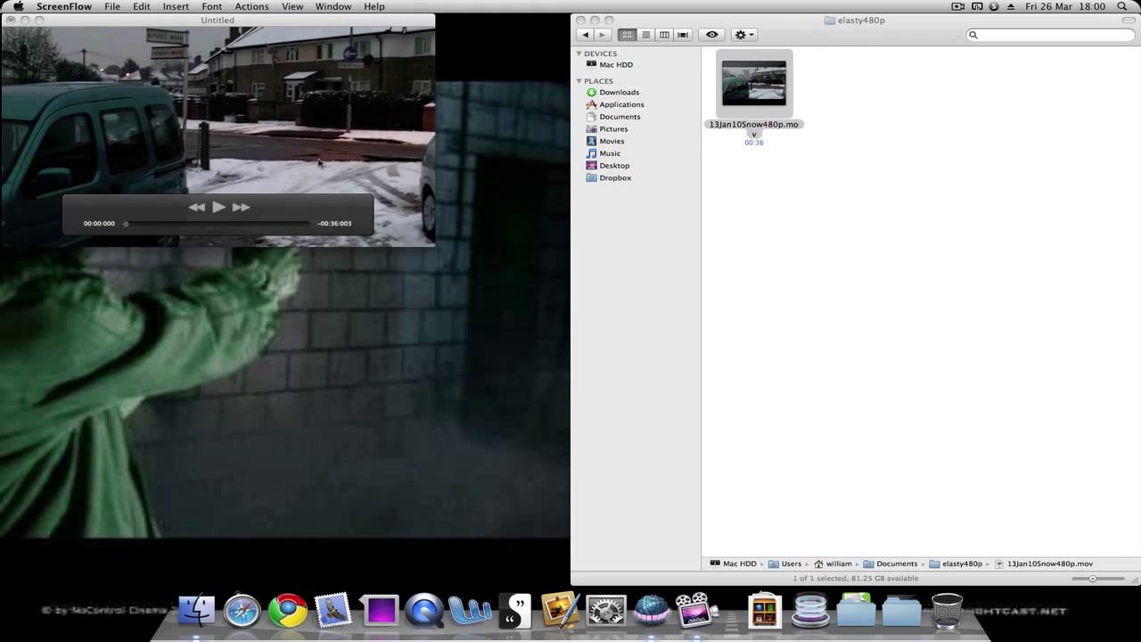
{"action": "left_click", "coordinate": [580, 20]}
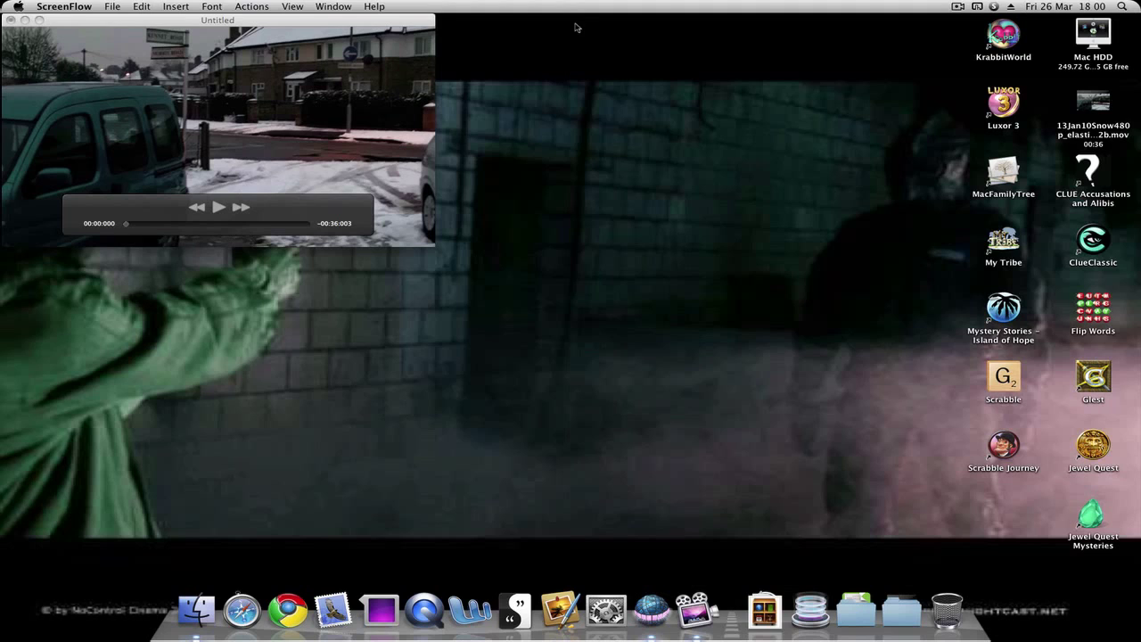
{"action": "left_click", "coordinate": [378, 21]}
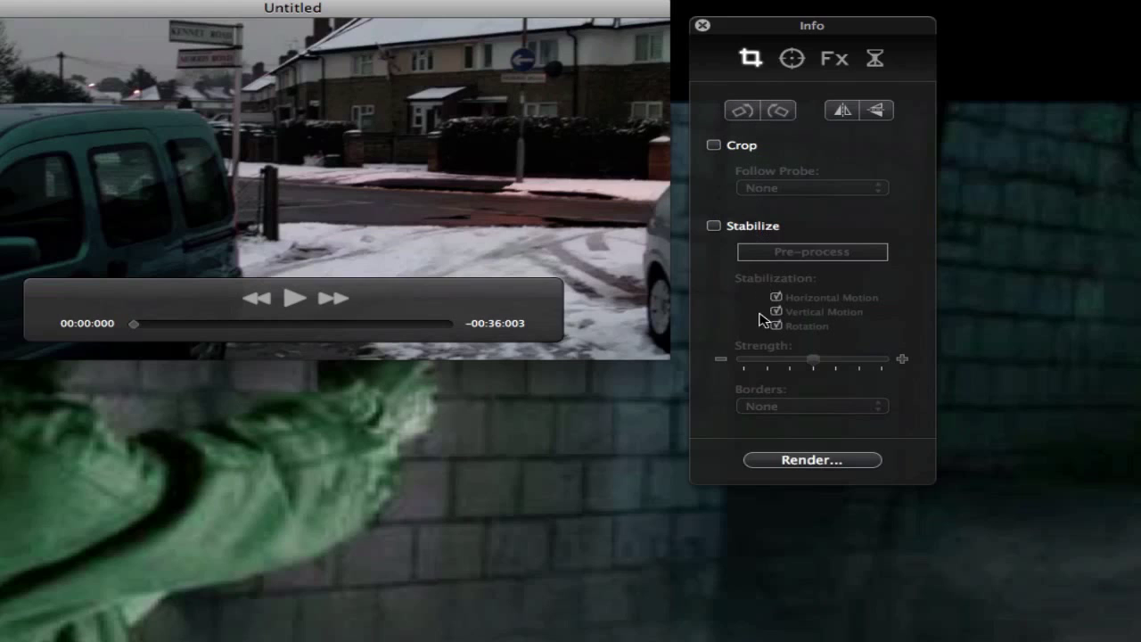
Try cropping the upper and lower edges of the movie frame with no follow probe, and switch cropping off again
{"action": "left_click", "coordinate": [714, 144]}
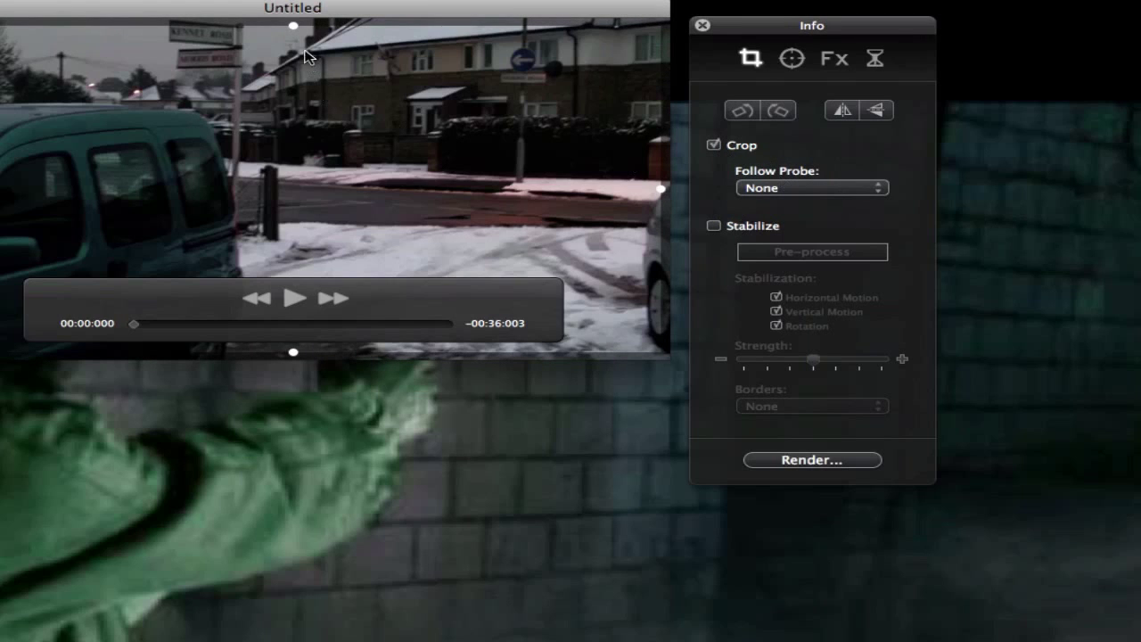
{"action": "left_click", "coordinate": [820, 189]}
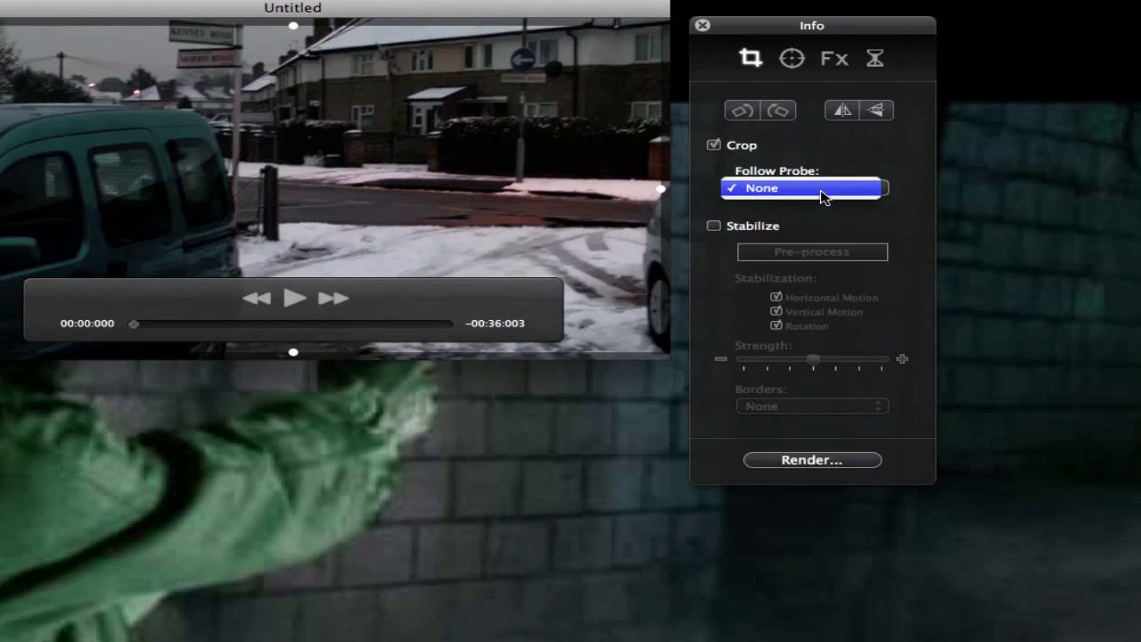
{"action": "left_click", "coordinate": [789, 187]}
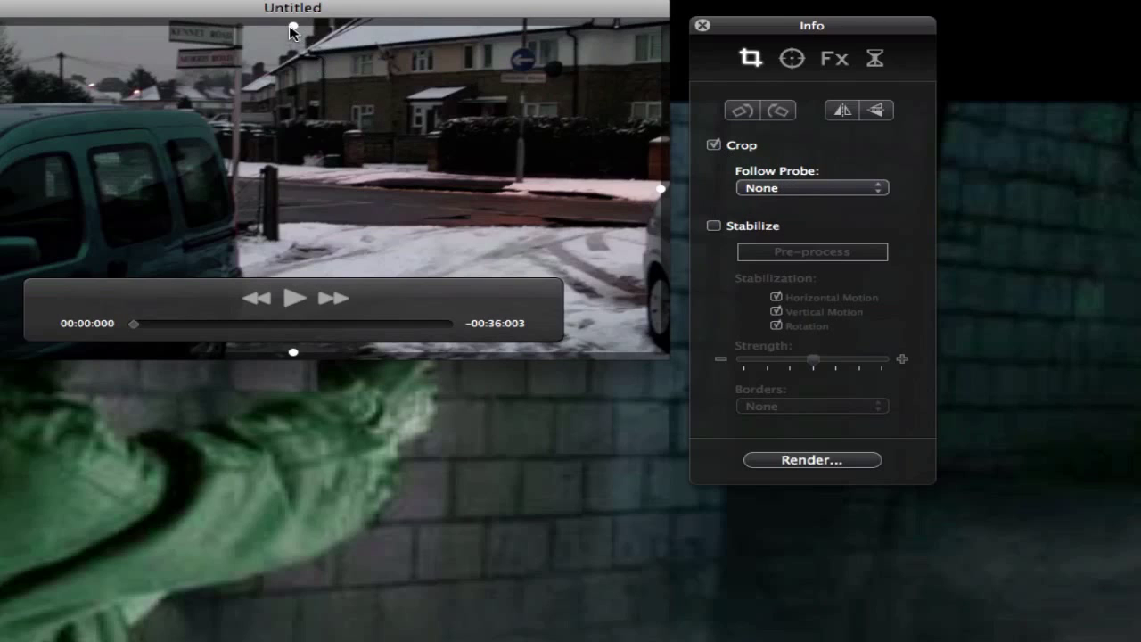
{"action": "left_click_drag", "start_coordinate": [294, 27], "coordinate": [293, 53]}
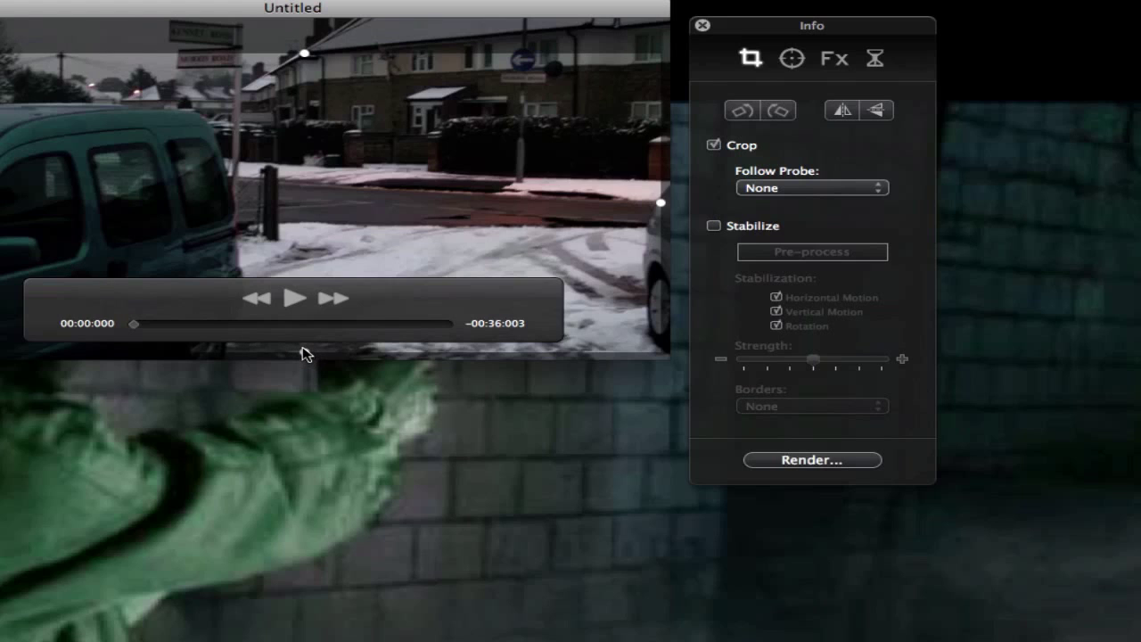
{"action": "left_click_drag", "start_coordinate": [303, 353], "coordinate": [302, 347]}
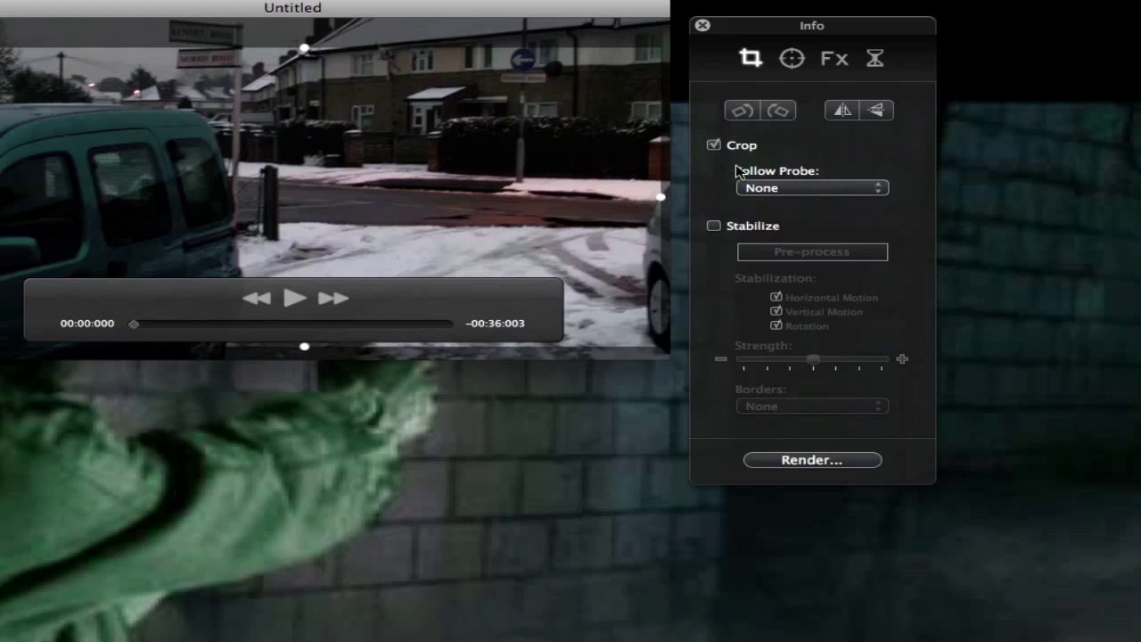
{"action": "left_click", "coordinate": [713, 144]}
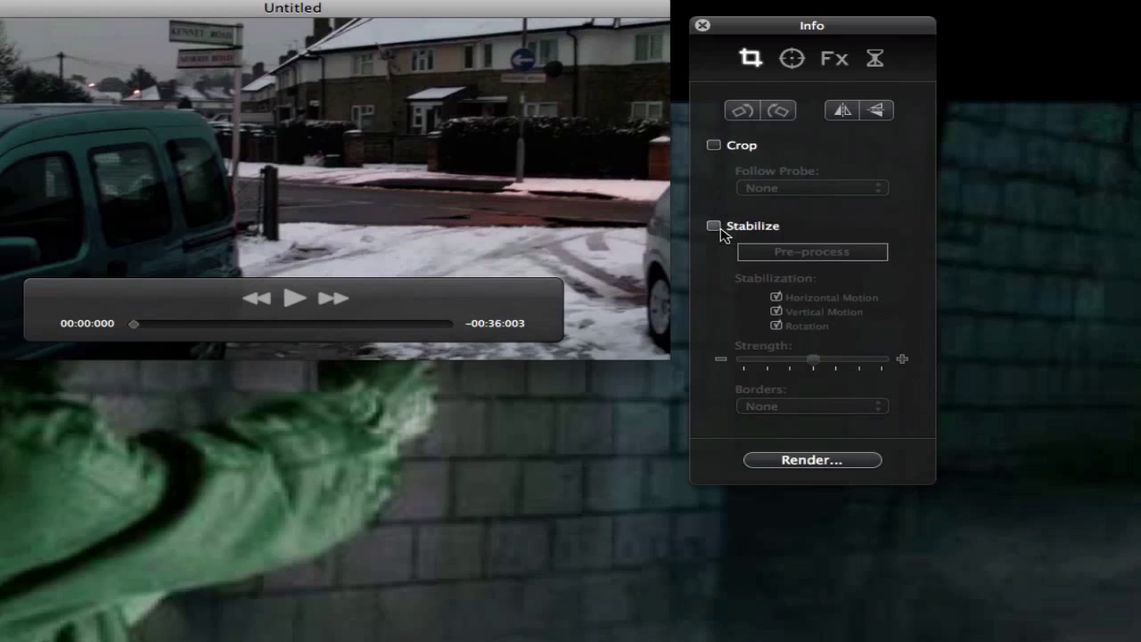
Enable stabilization, pre-process the movie, and play part of the stabilized result
{"action": "left_click", "coordinate": [714, 226]}
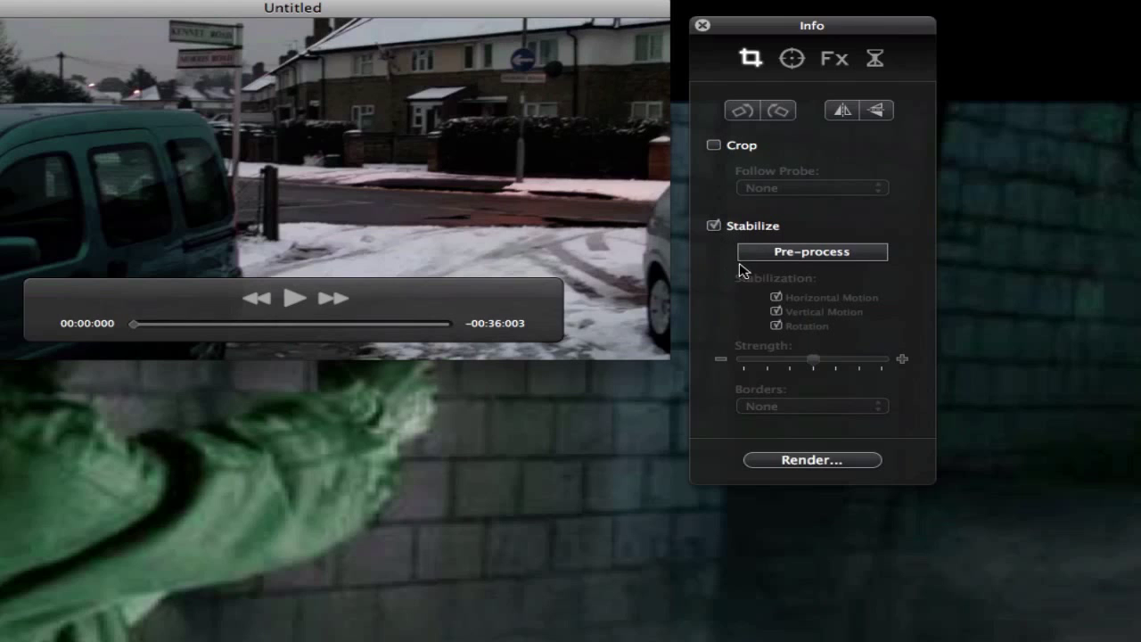
{"action": "left_click", "coordinate": [779, 257]}
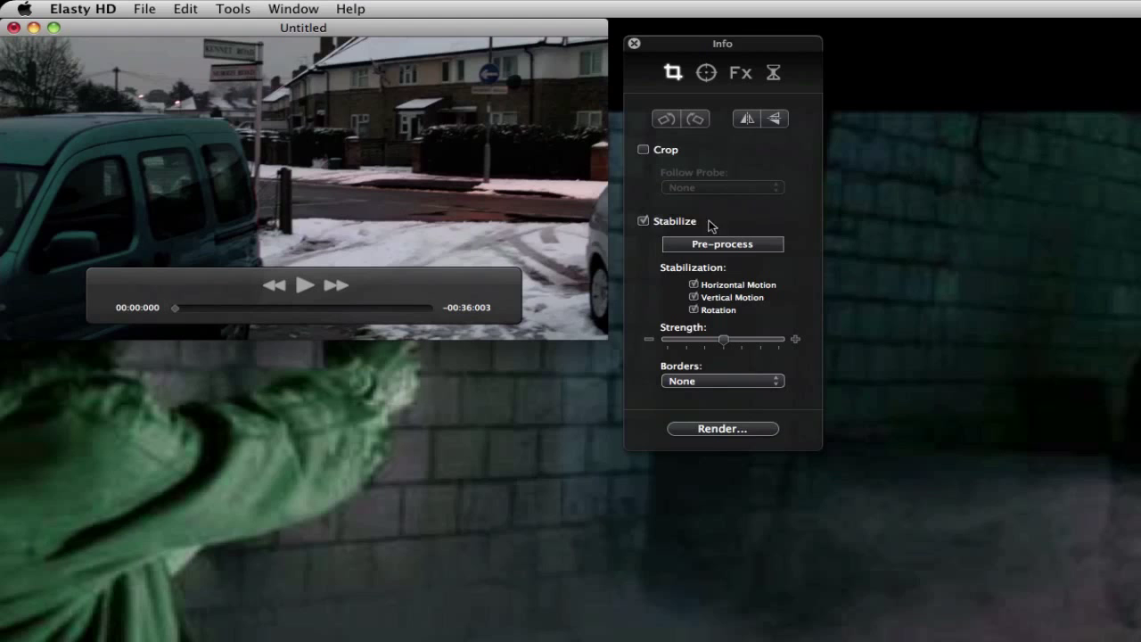
{"action": "left_click", "coordinate": [304, 284]}
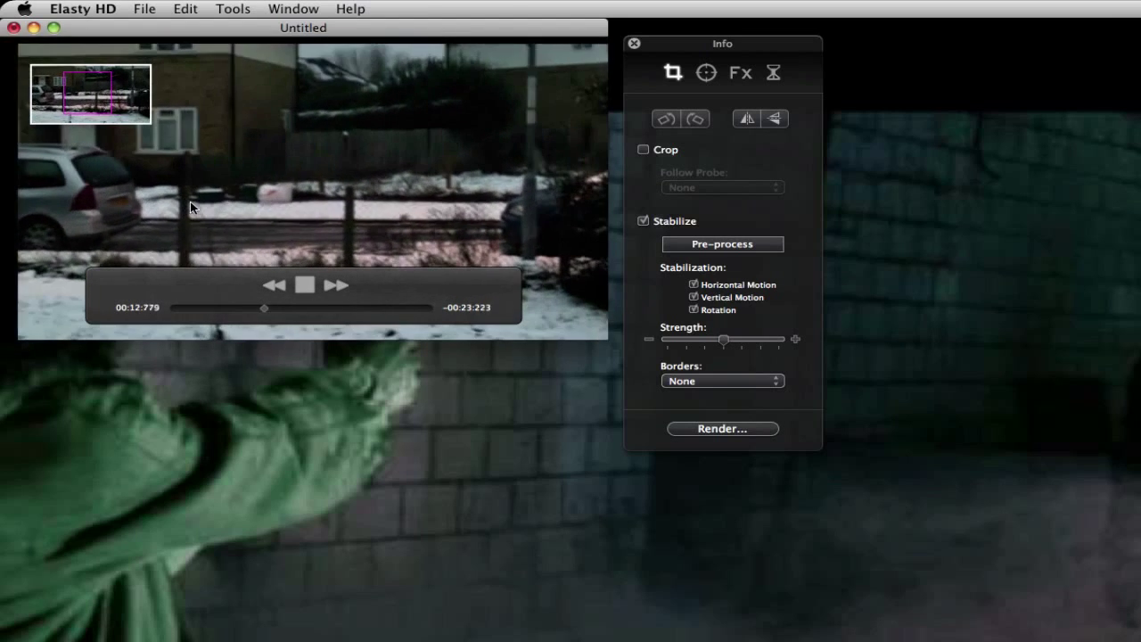
{"action": "left_click", "coordinate": [303, 284]}
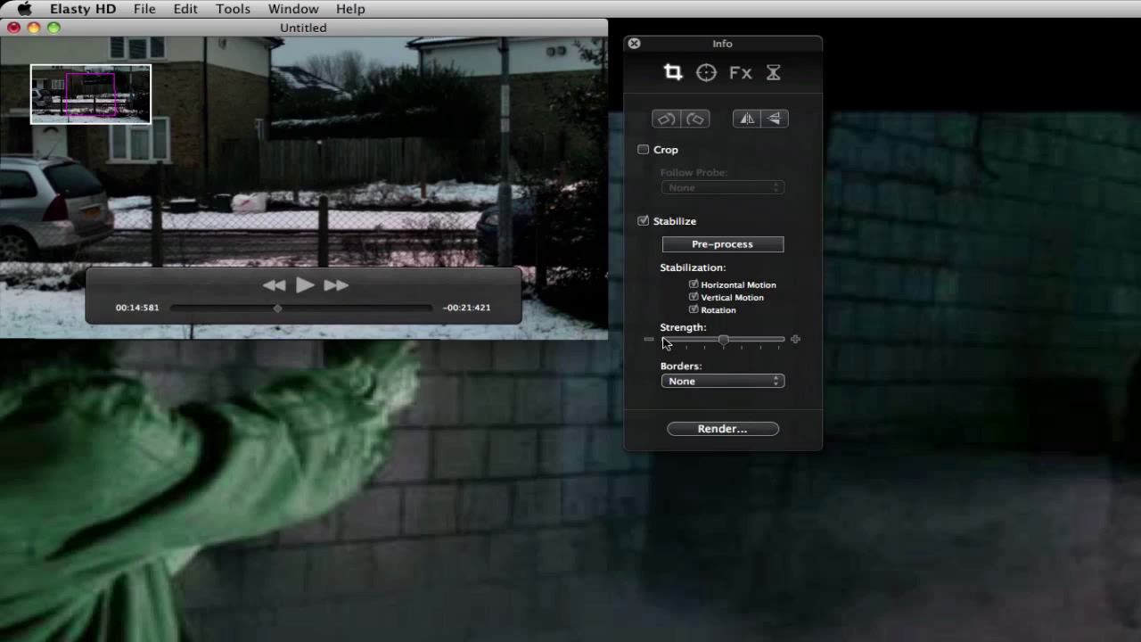
Set the stabilization borders to Mirror and preview a few seconds of the movie
{"action": "left_click", "coordinate": [774, 385]}
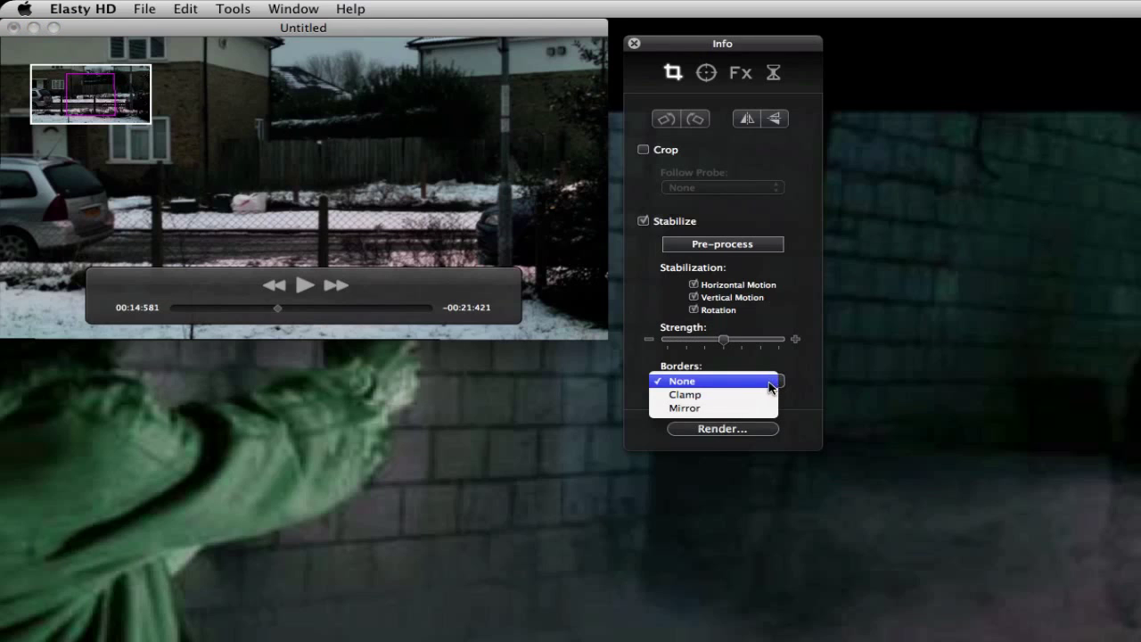
{"action": "left_click", "coordinate": [724, 408]}
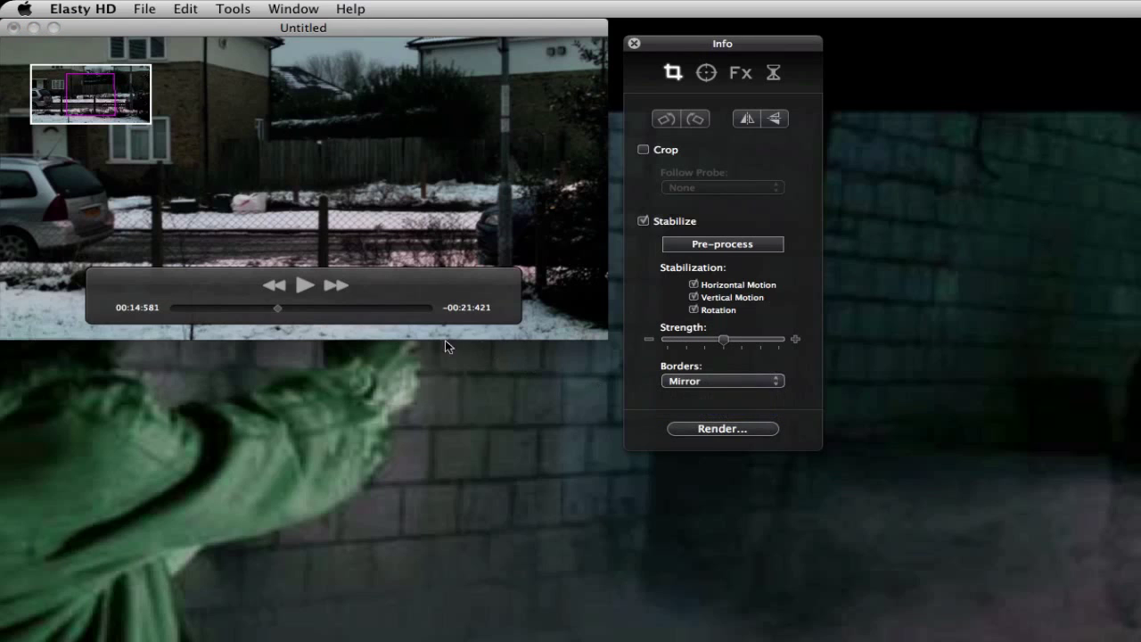
{"action": "left_click", "coordinate": [303, 285]}
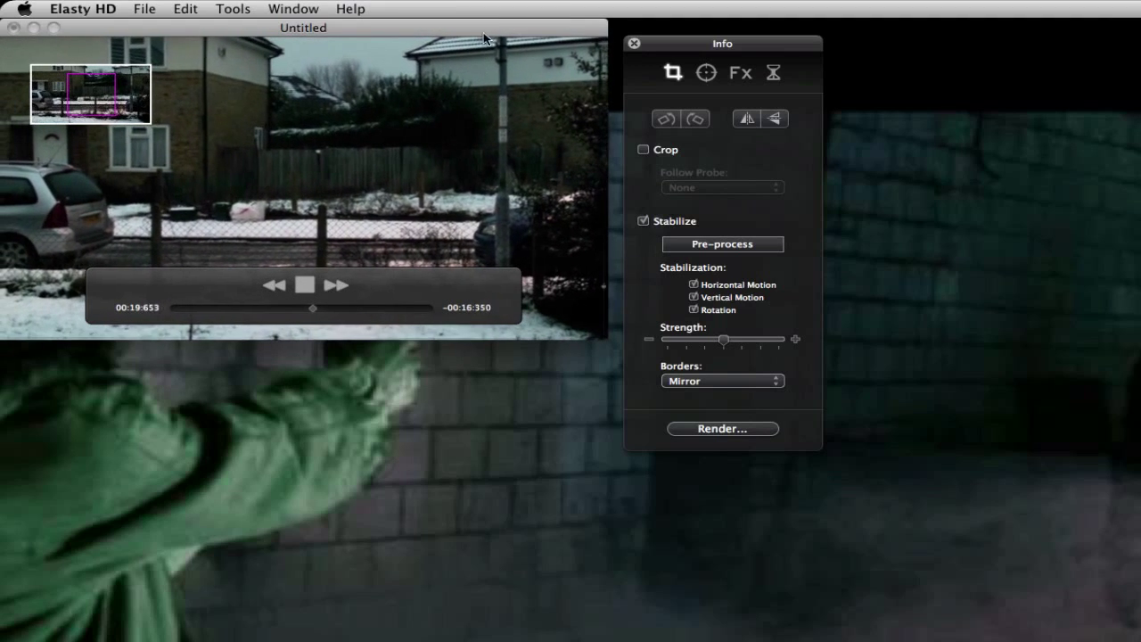
{"action": "left_click", "coordinate": [305, 285]}
Set the stabilization borders to Clamp and preview the next few seconds of the movie
{"action": "left_click", "coordinate": [729, 381]}
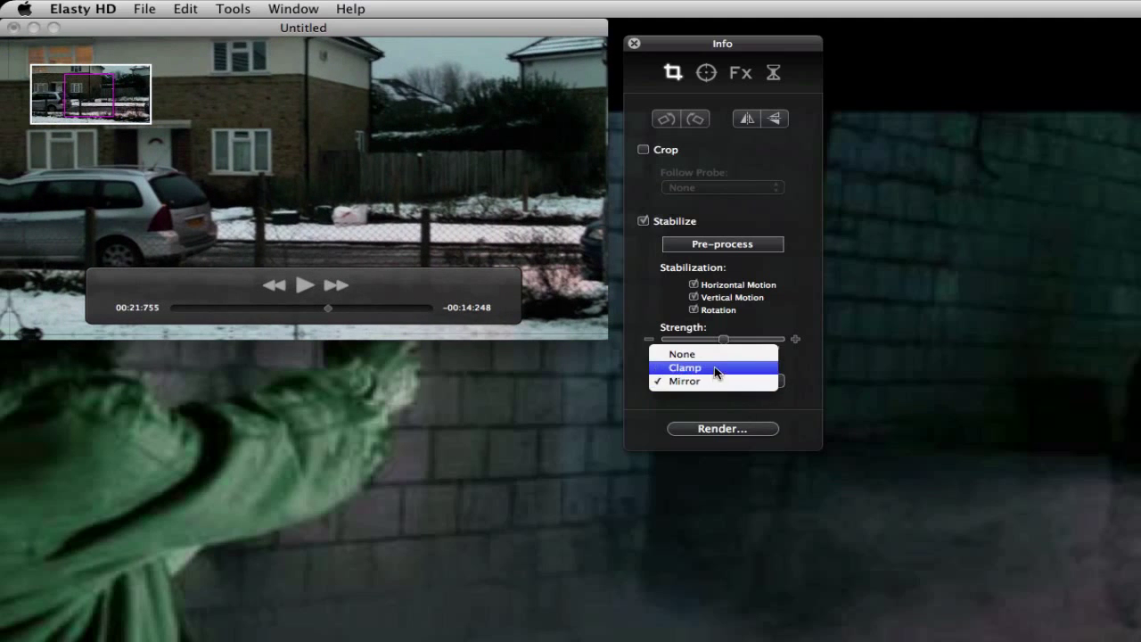
{"action": "left_click", "coordinate": [720, 372]}
{"action": "left_click", "coordinate": [303, 286]}
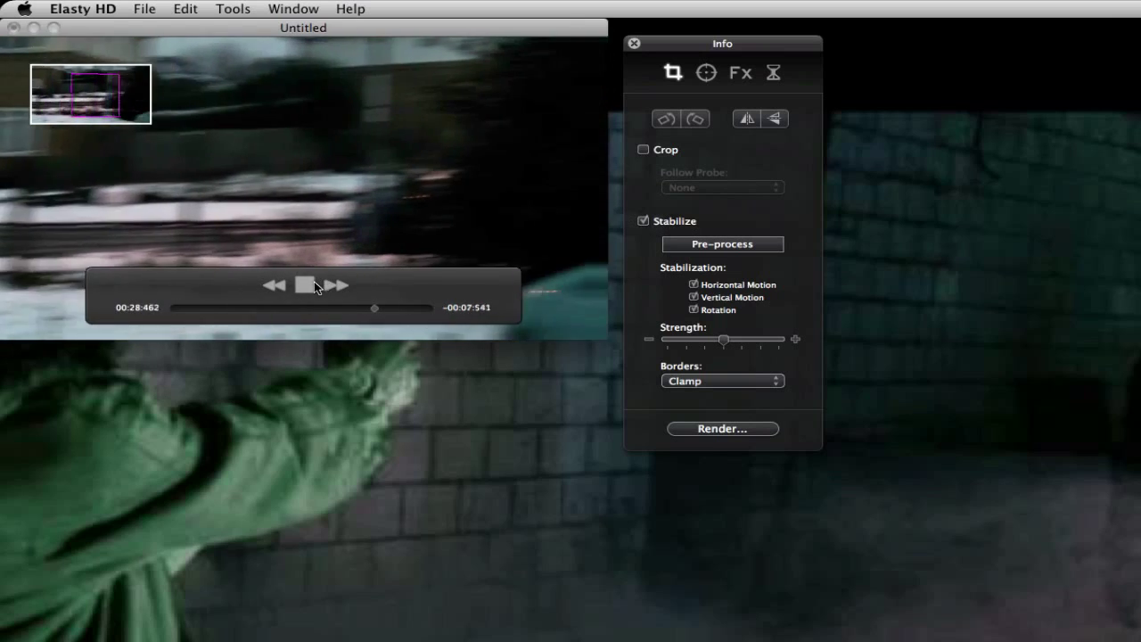
{"action": "left_click", "coordinate": [314, 281]}
Set the stabilization borders to None and turn stabilization off
{"action": "left_click", "coordinate": [690, 384]}
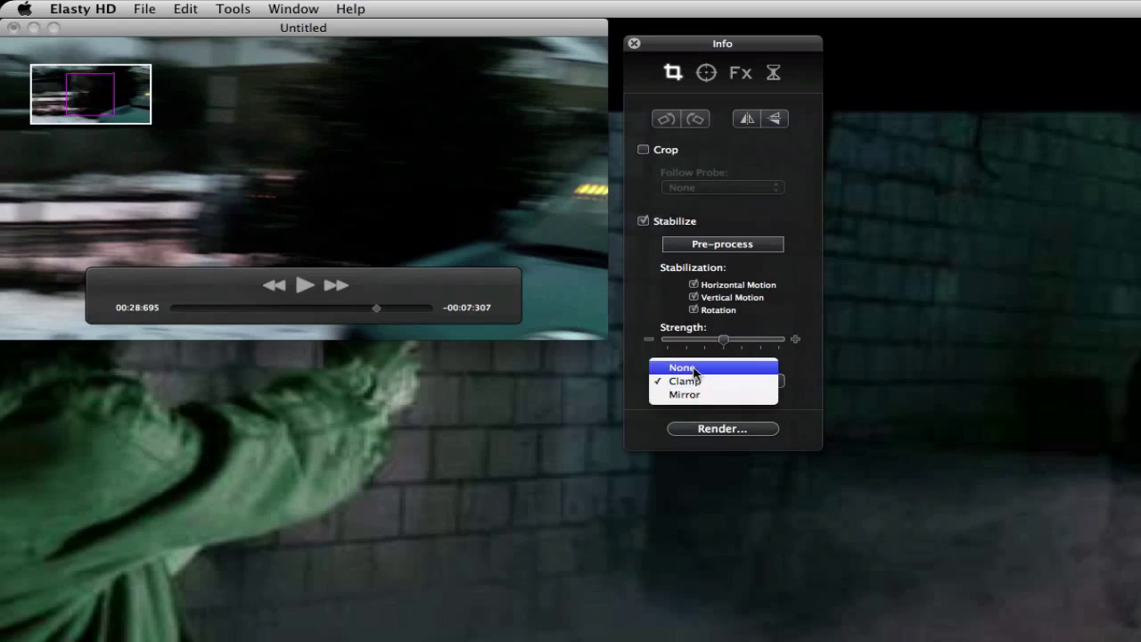
{"action": "left_click", "coordinate": [693, 361]}
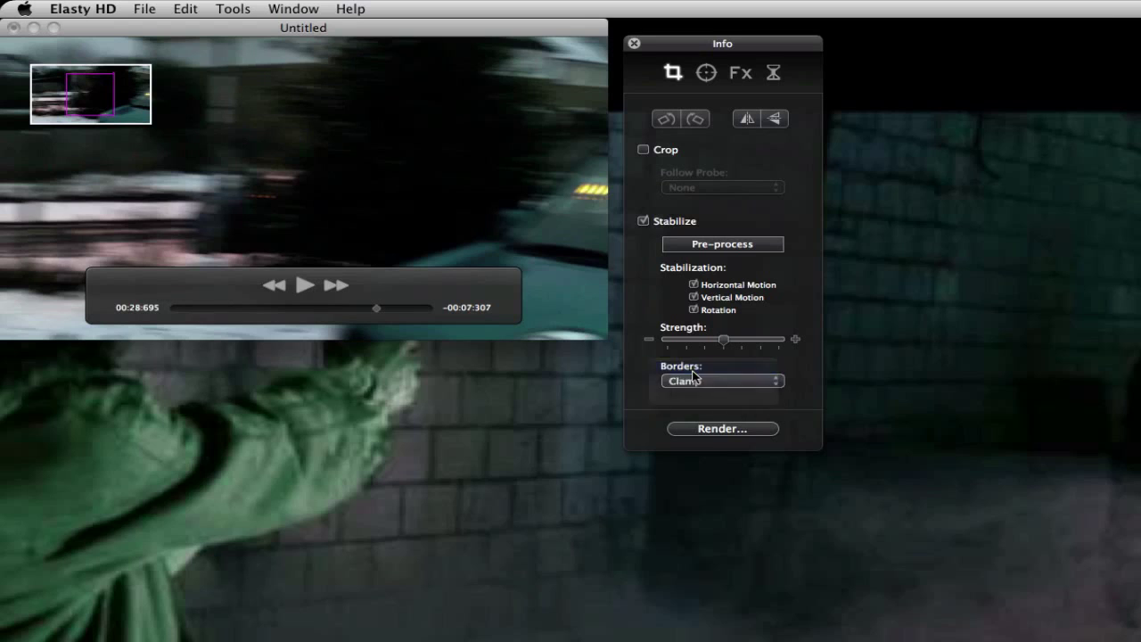
{"action": "left_click", "coordinate": [644, 220]}
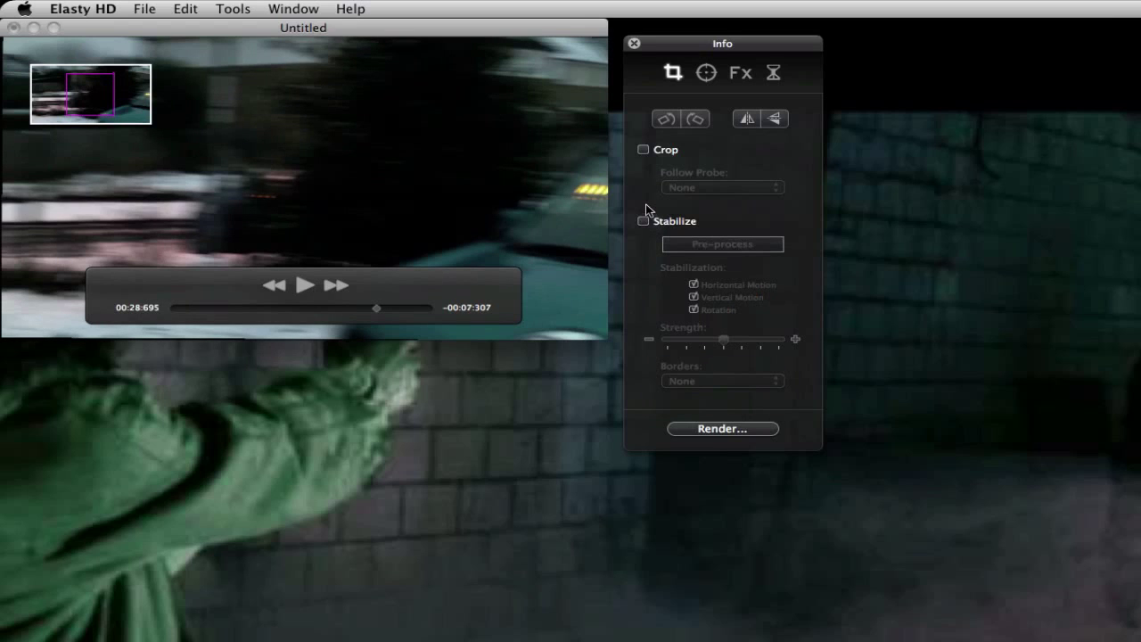
Review the movie's rendering options and close them without rendering
{"action": "left_click", "coordinate": [713, 429]}
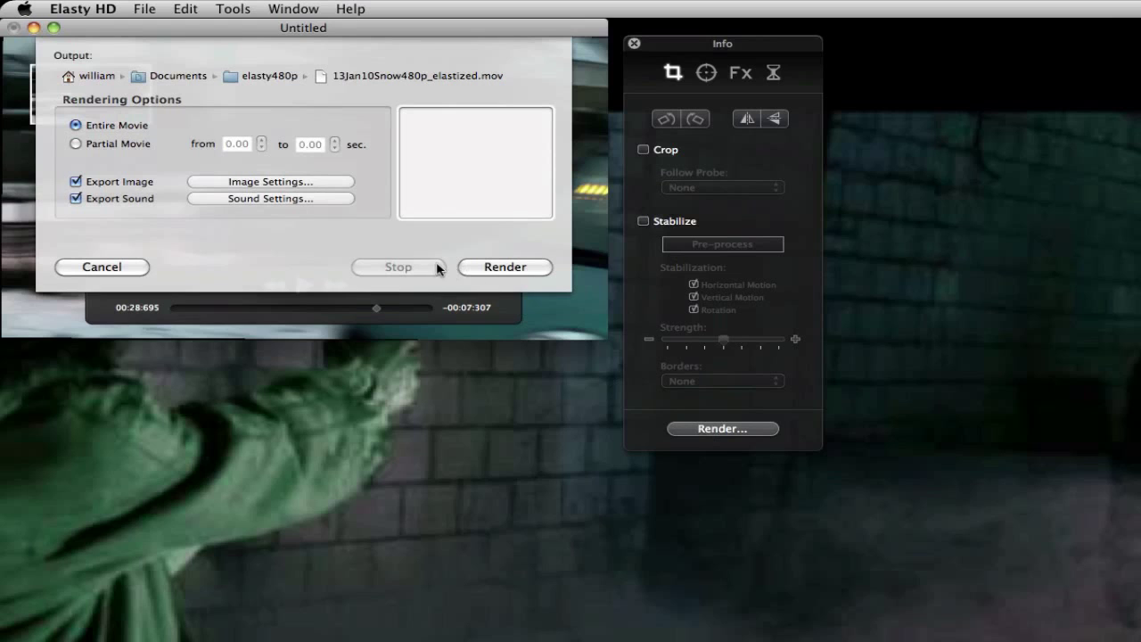
{"action": "left_click", "coordinate": [113, 269]}
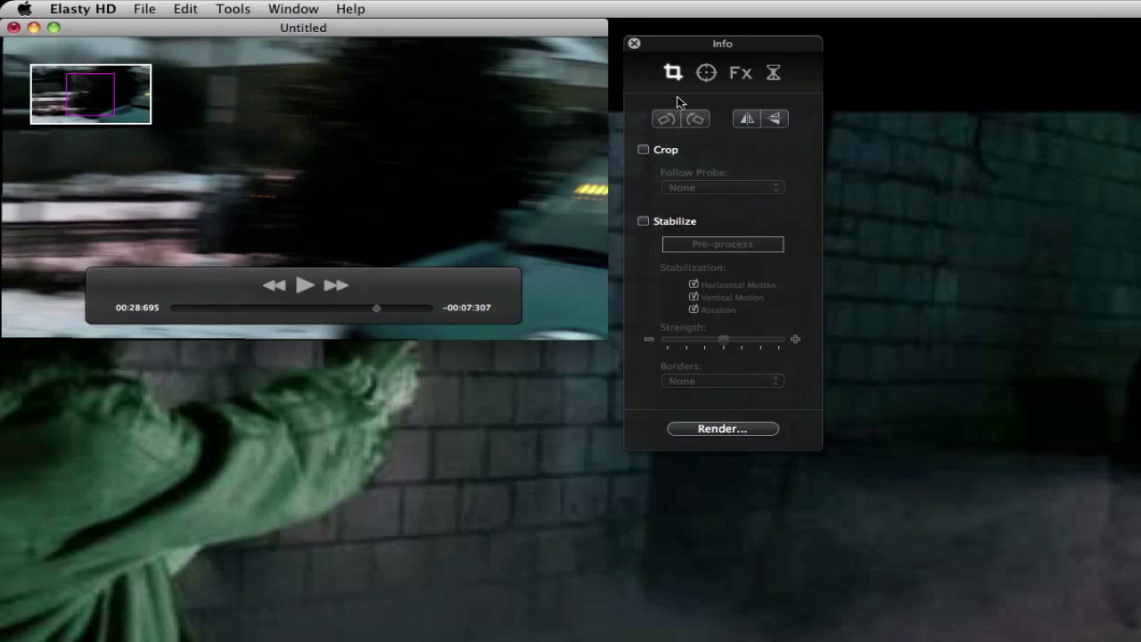
Place a motion tracking probe on the upper street sign at the start of the movie and track it
{"action": "left_click", "coordinate": [703, 79]}
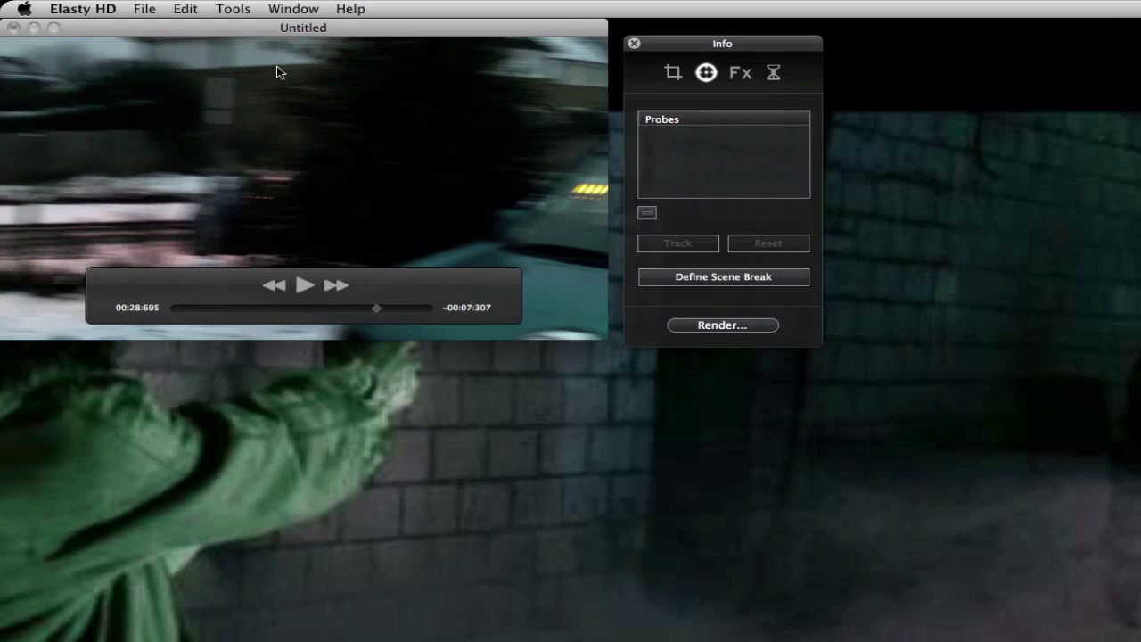
{"action": "left_click", "coordinate": [229, 33]}
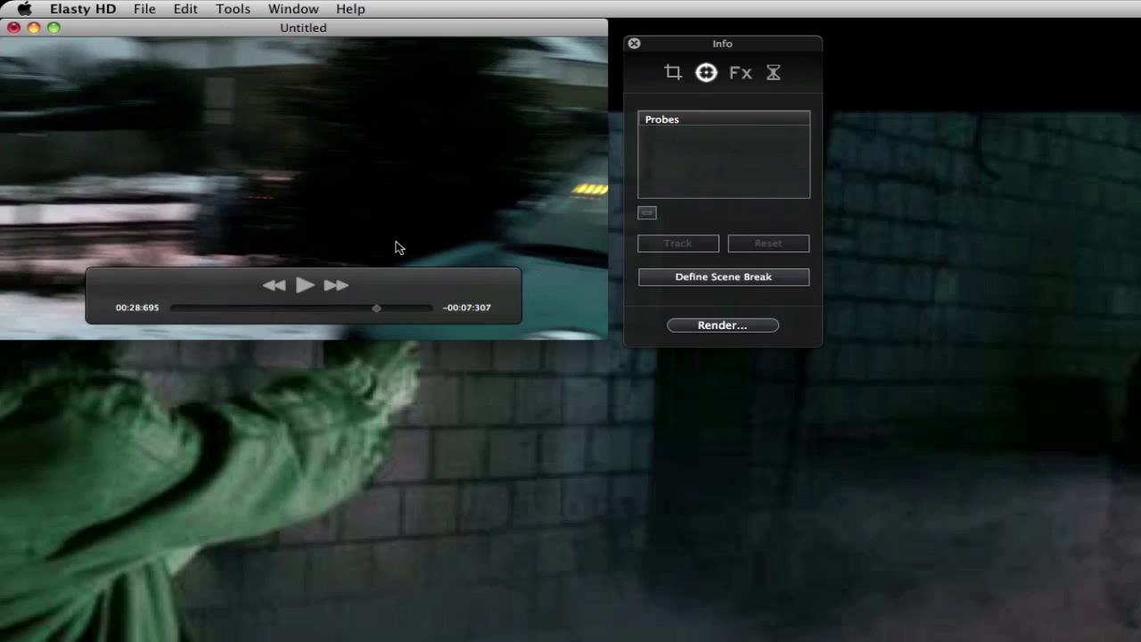
{"action": "left_click_drag", "start_coordinate": [375, 307], "coordinate": [166, 312]}
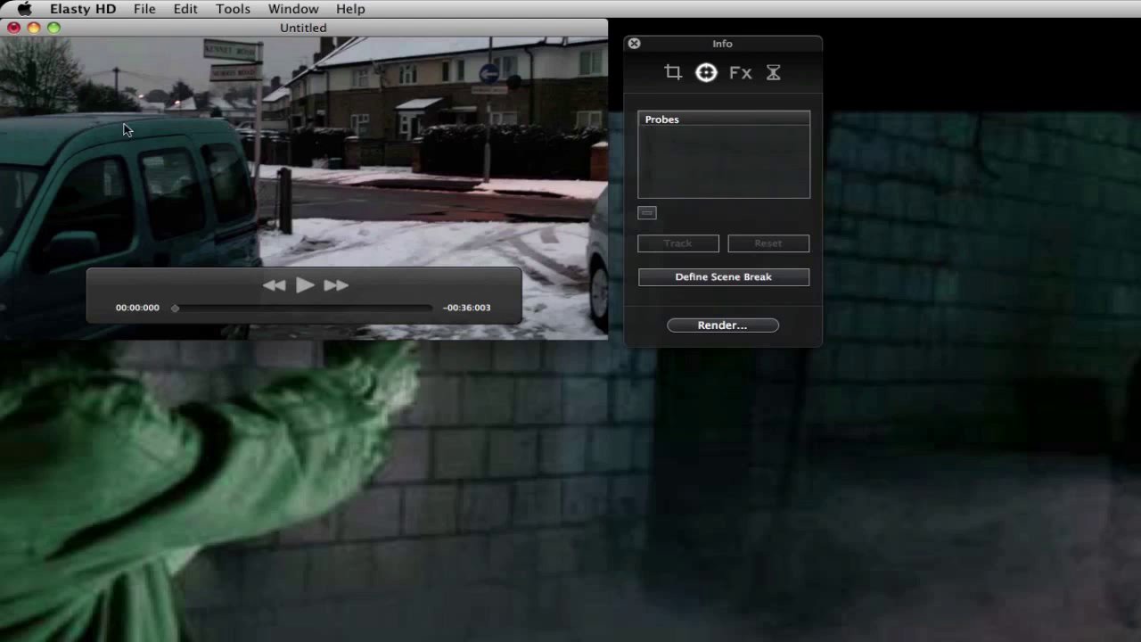
{"action": "left_click", "coordinate": [233, 55]}
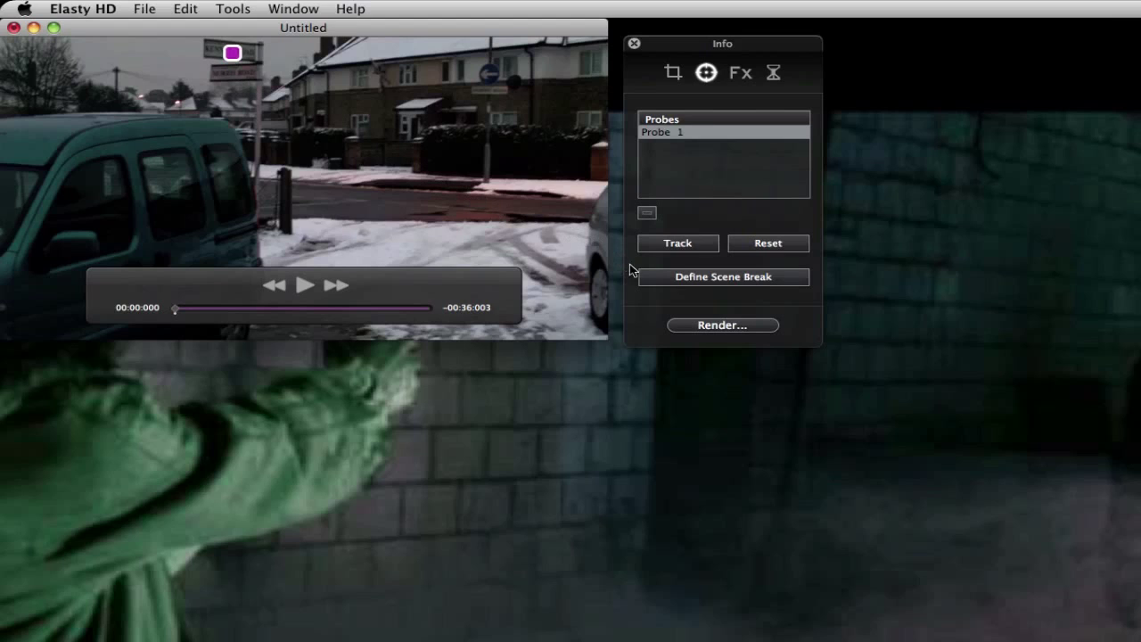
{"action": "left_click", "coordinate": [664, 248]}
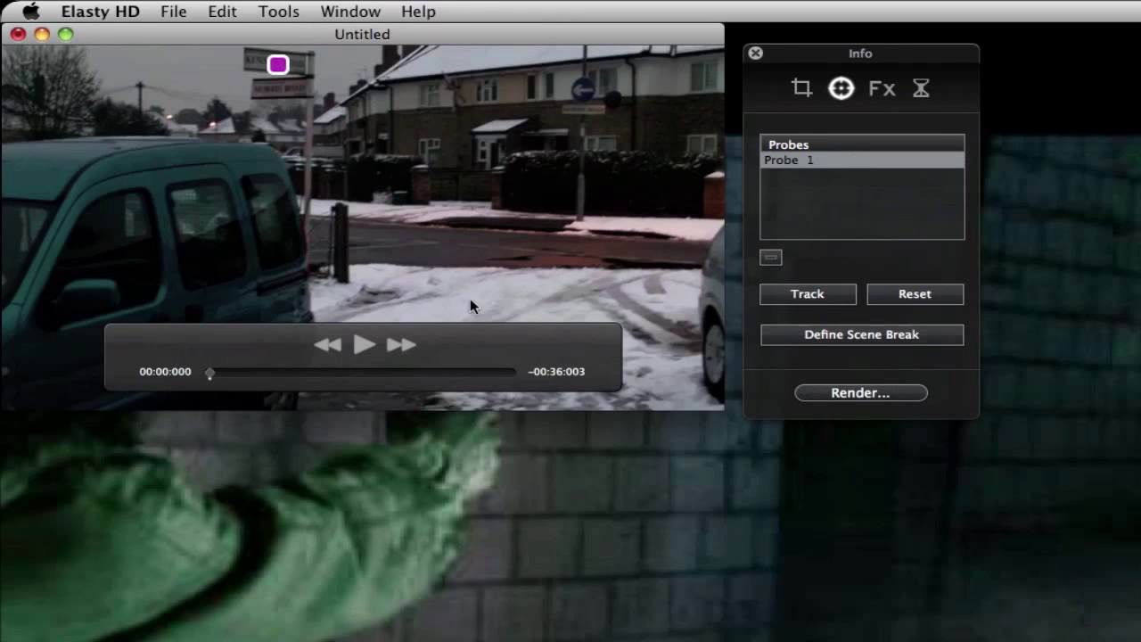
Play the tracked movie and scrub back through it to check how the probe follows the street sign
{"action": "left_click", "coordinate": [361, 342]}
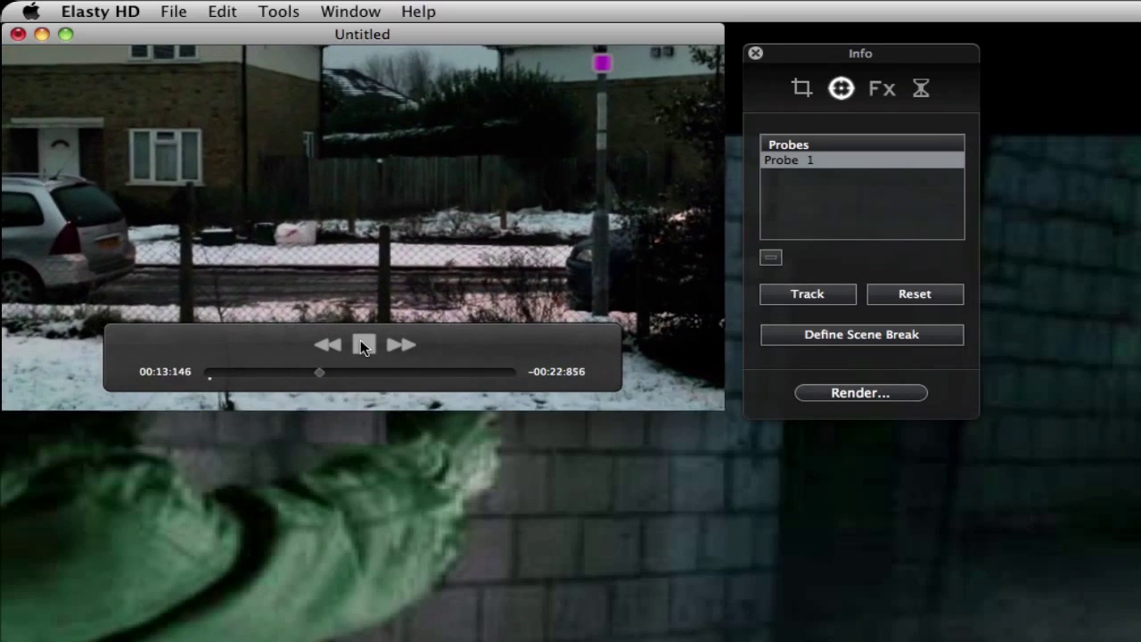
{"action": "left_click", "coordinate": [362, 346]}
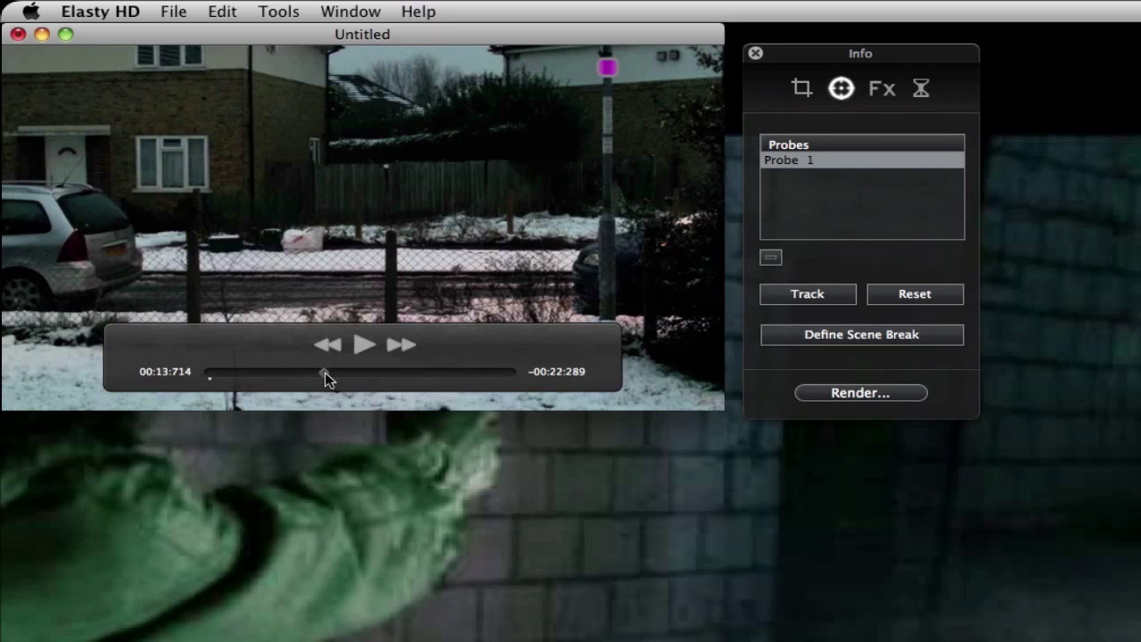
{"action": "left_click_drag", "start_coordinate": [324, 372], "coordinate": [298, 372]}
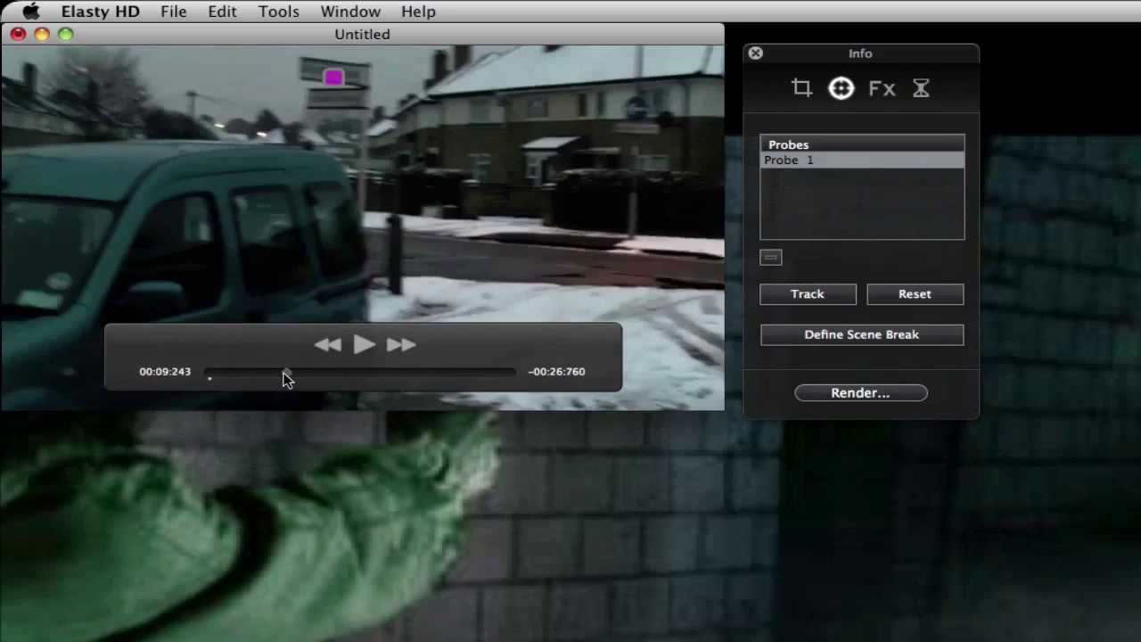
{"action": "left_click_drag", "start_coordinate": [283, 372], "coordinate": [280, 372]}
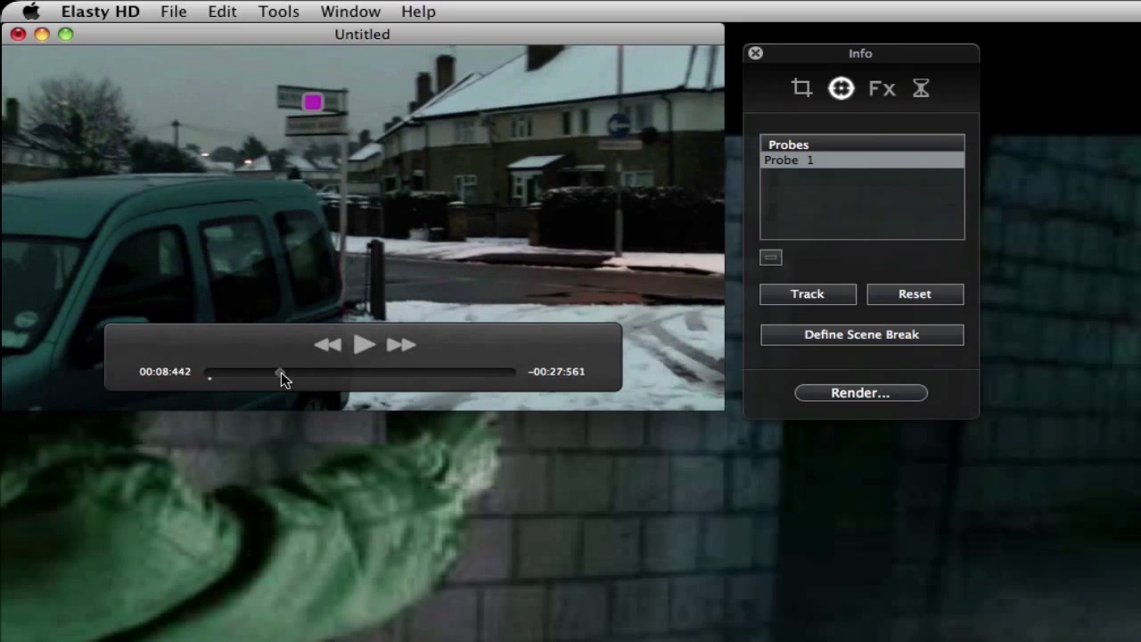
Define a scene break at 00:09:977, the frame where the tracked street sign reaches the edge of the picture
{"action": "key", "text": "super+t"}
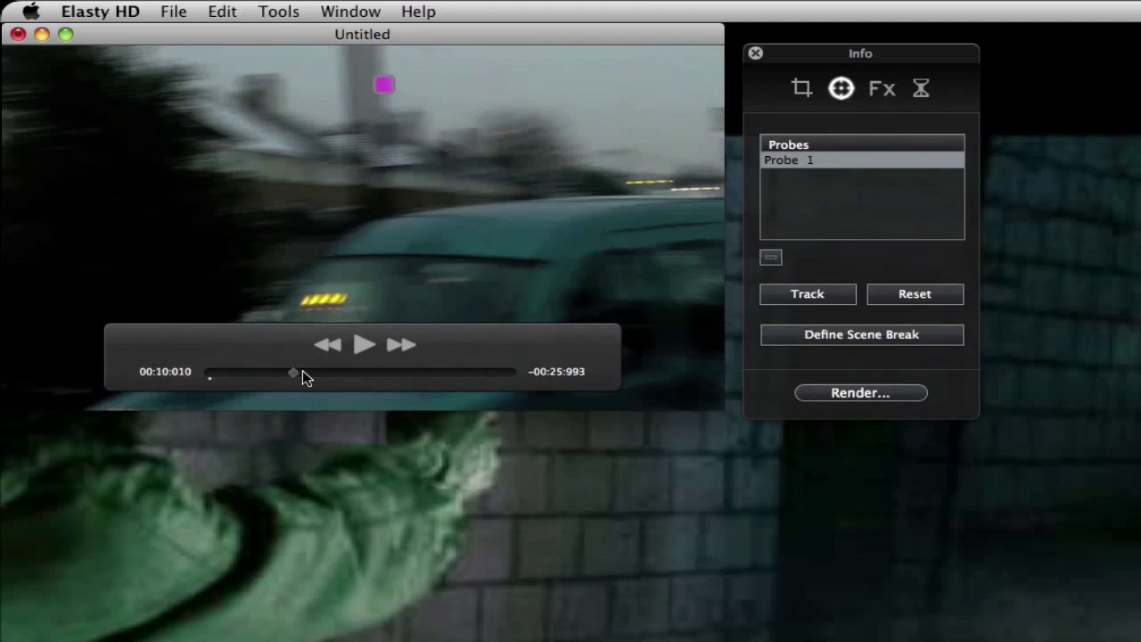
{"action": "key", "text": "Left"}
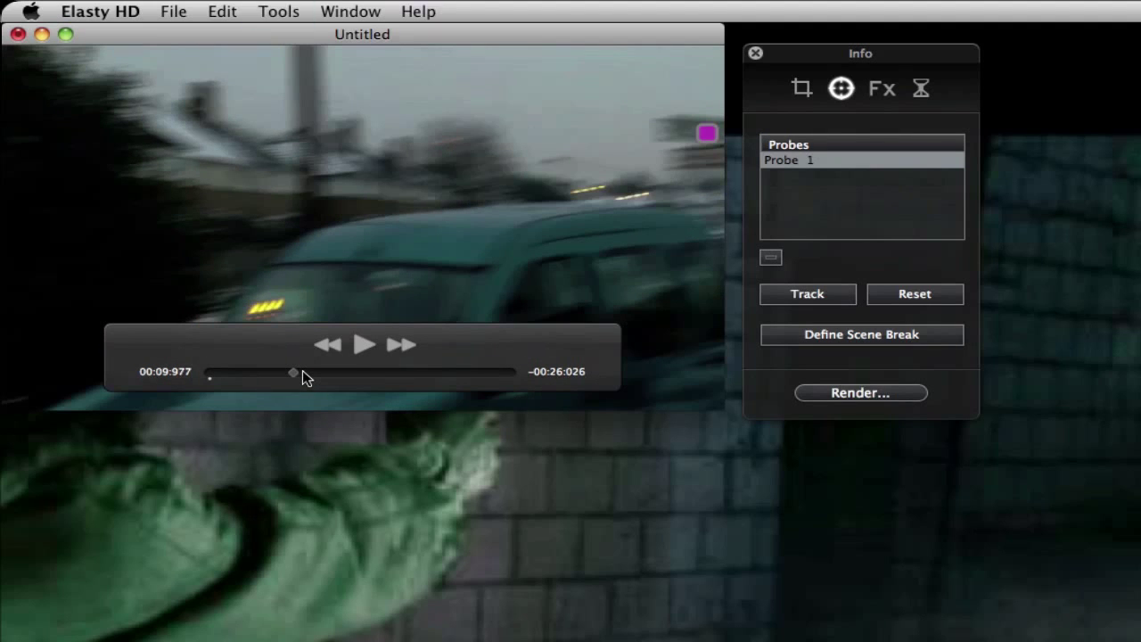
{"action": "left_click", "coordinate": [860, 335]}
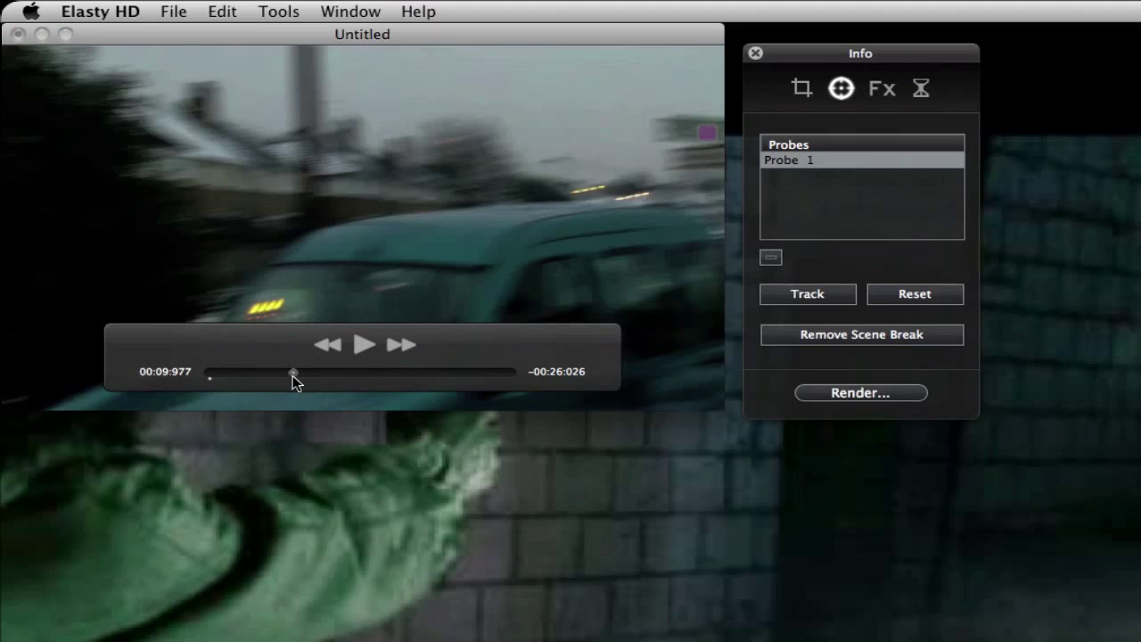
Play the movie from just before the scene break into the second scene, stop it, and return to the start
{"action": "left_click_drag", "start_coordinate": [292, 375], "coordinate": [280, 375]}
{"action": "left_click", "coordinate": [355, 346]}
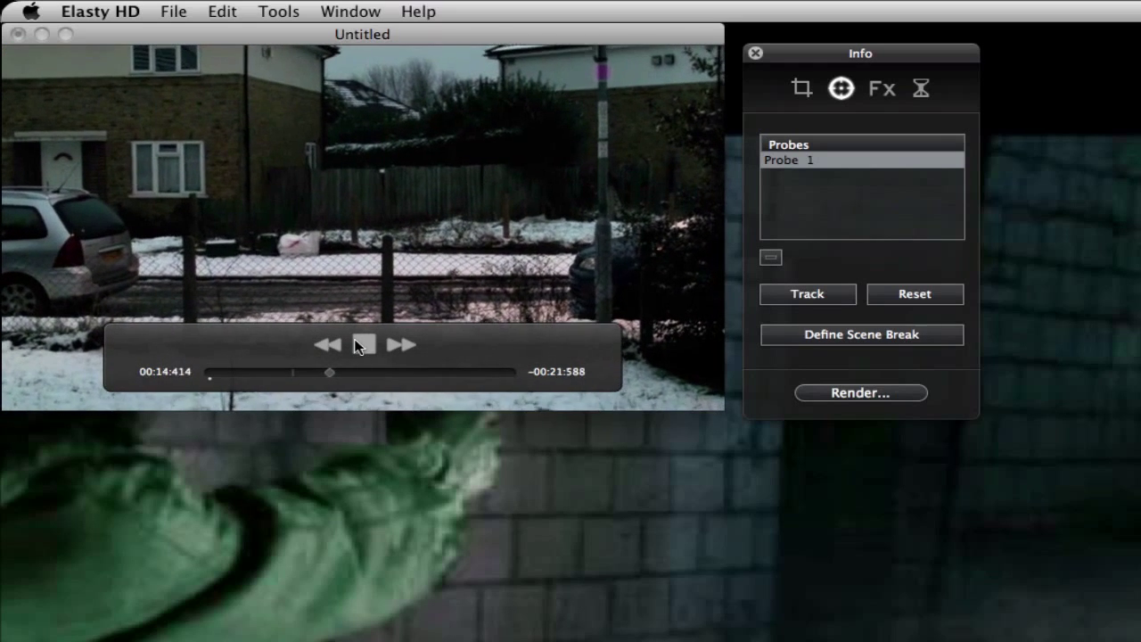
{"action": "left_click", "coordinate": [361, 344]}
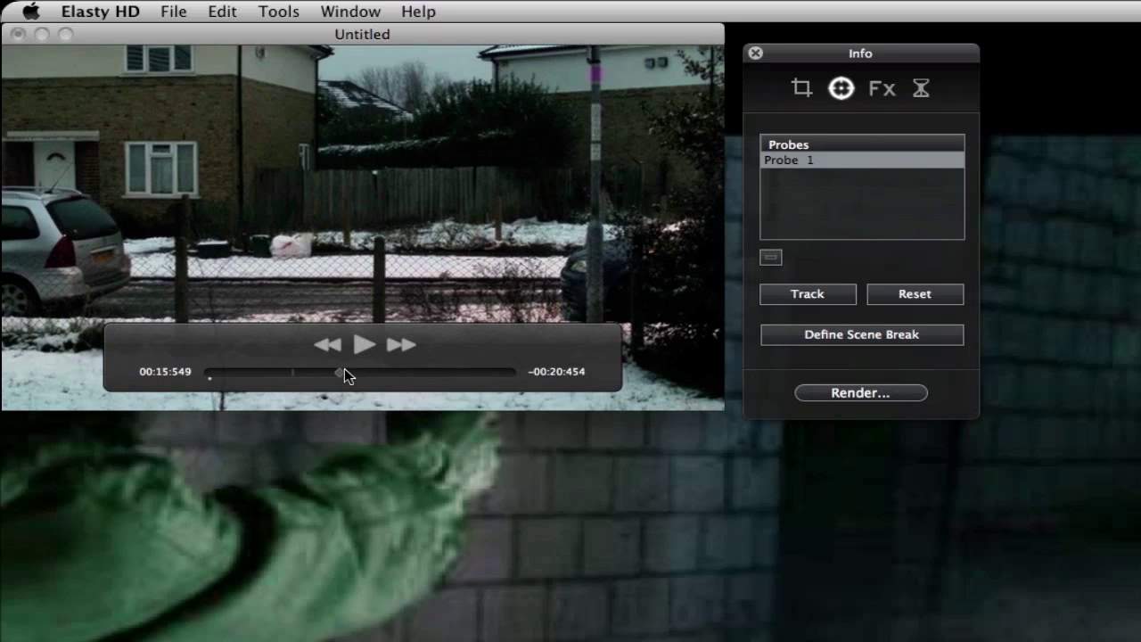
{"action": "left_click_drag", "start_coordinate": [340, 371], "coordinate": [192, 369]}
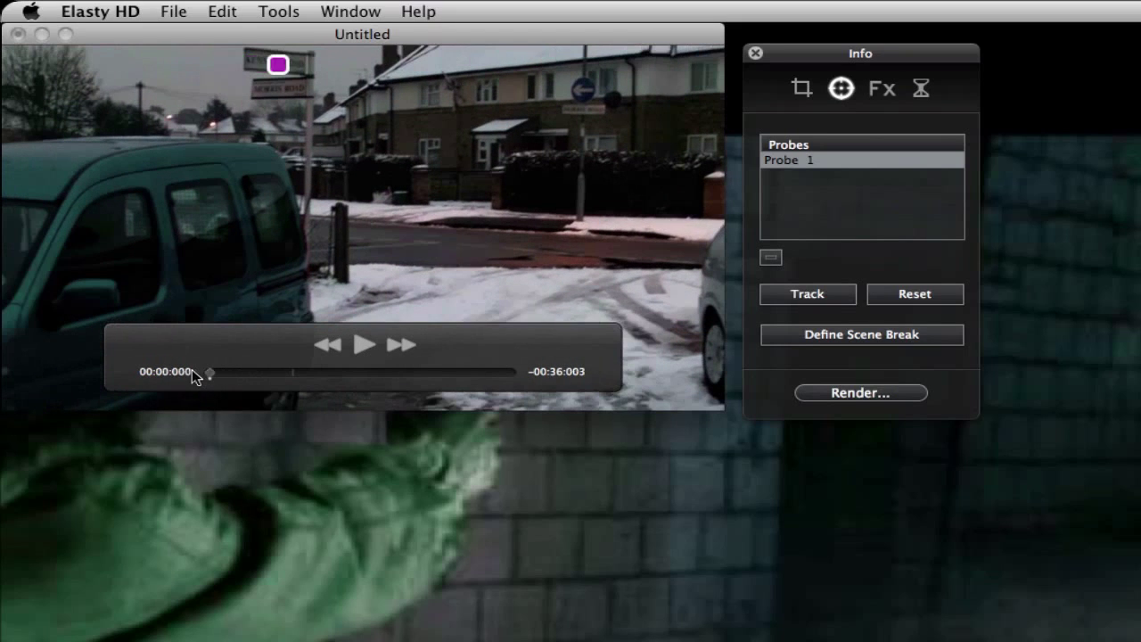
Look at the effects library in effects mode and check its import dialog without importing anything
{"action": "left_click", "coordinate": [882, 89]}
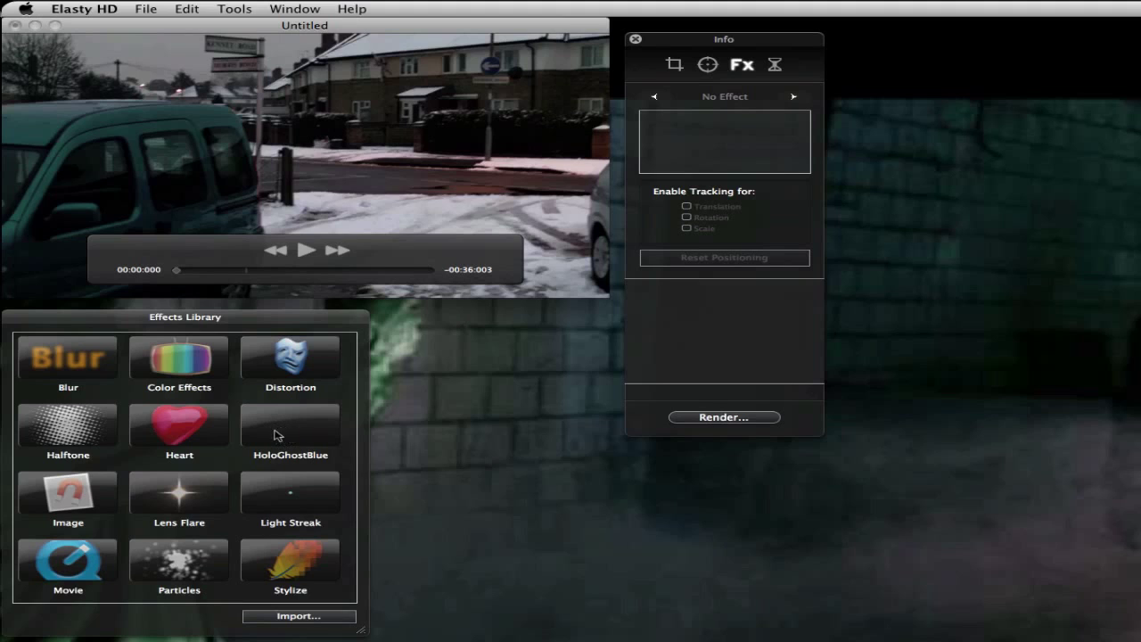
{"action": "left_click", "coordinate": [294, 616]}
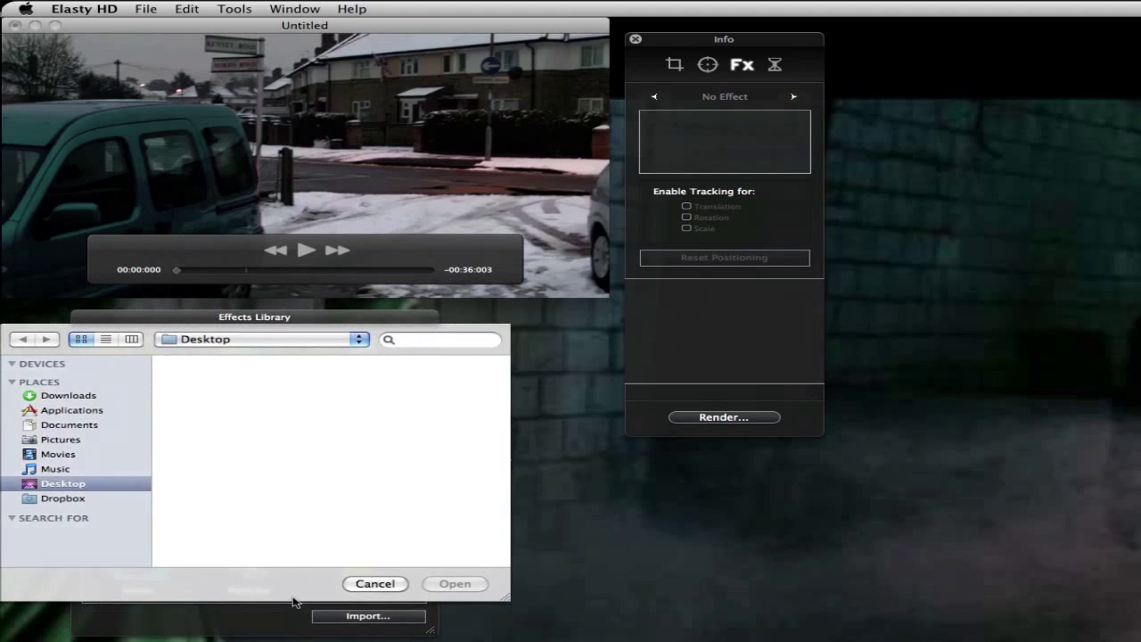
{"action": "left_click", "coordinate": [363, 585]}
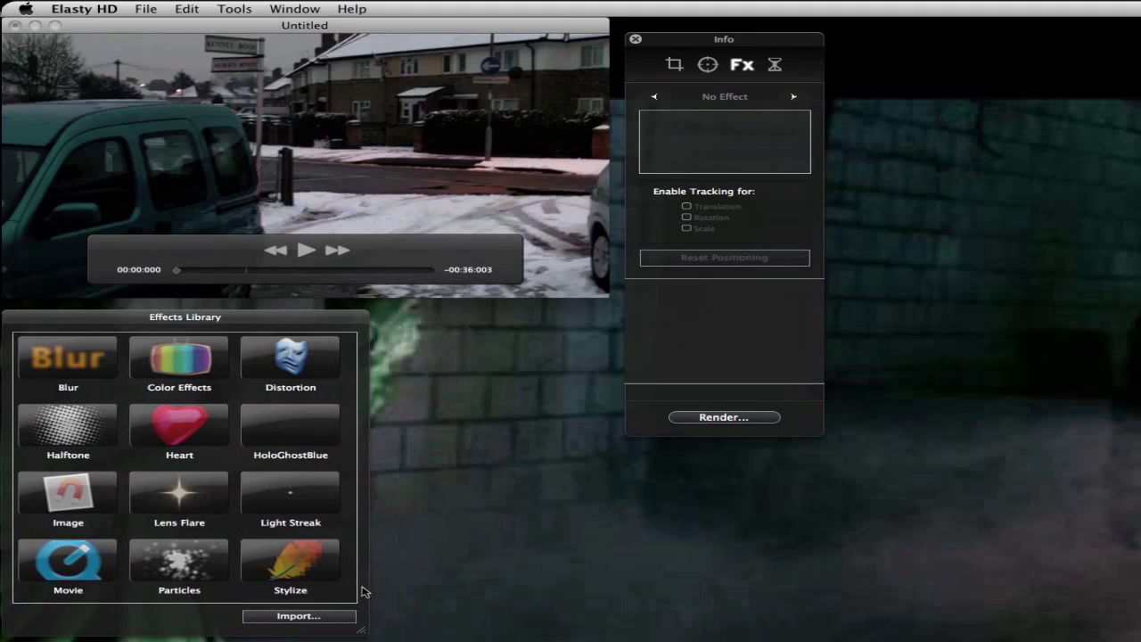
Add an Image effect attached to Probe 1 on the street sign and review its tracking, blend color and border settings
{"action": "left_click", "coordinate": [76, 505]}
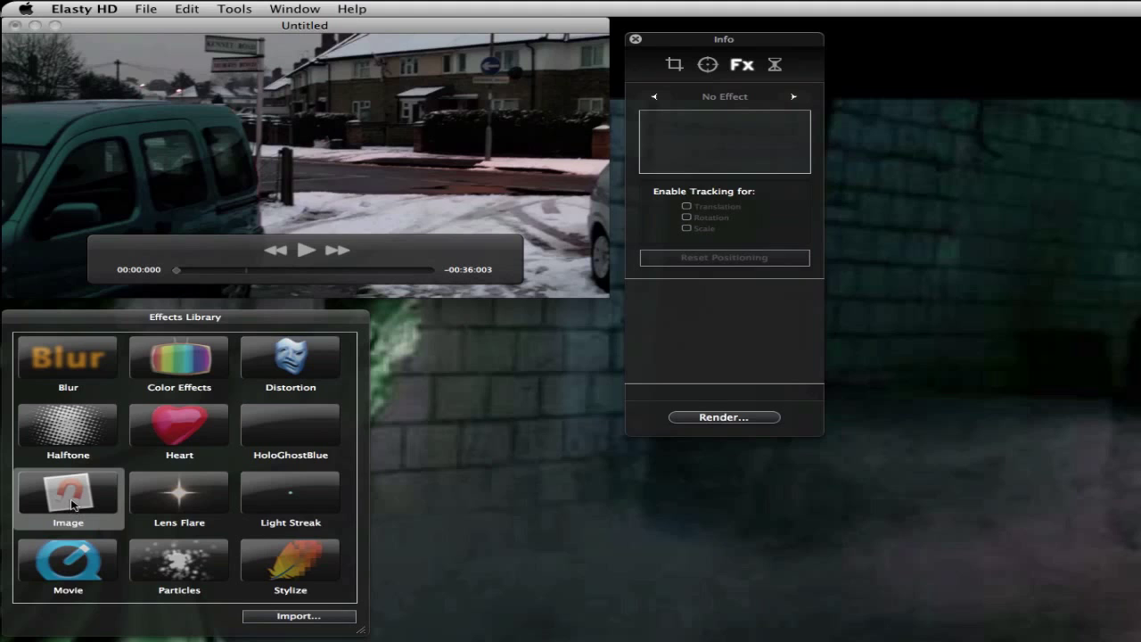
{"action": "double_click", "coordinate": [73, 504]}
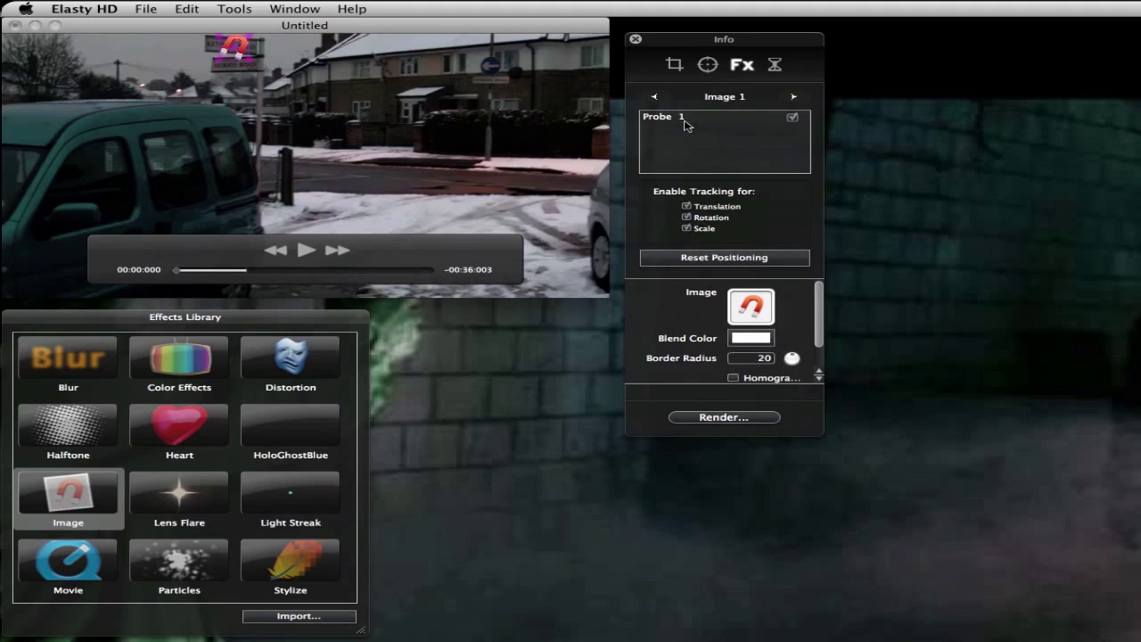
{"action": "left_click", "coordinate": [793, 118]}
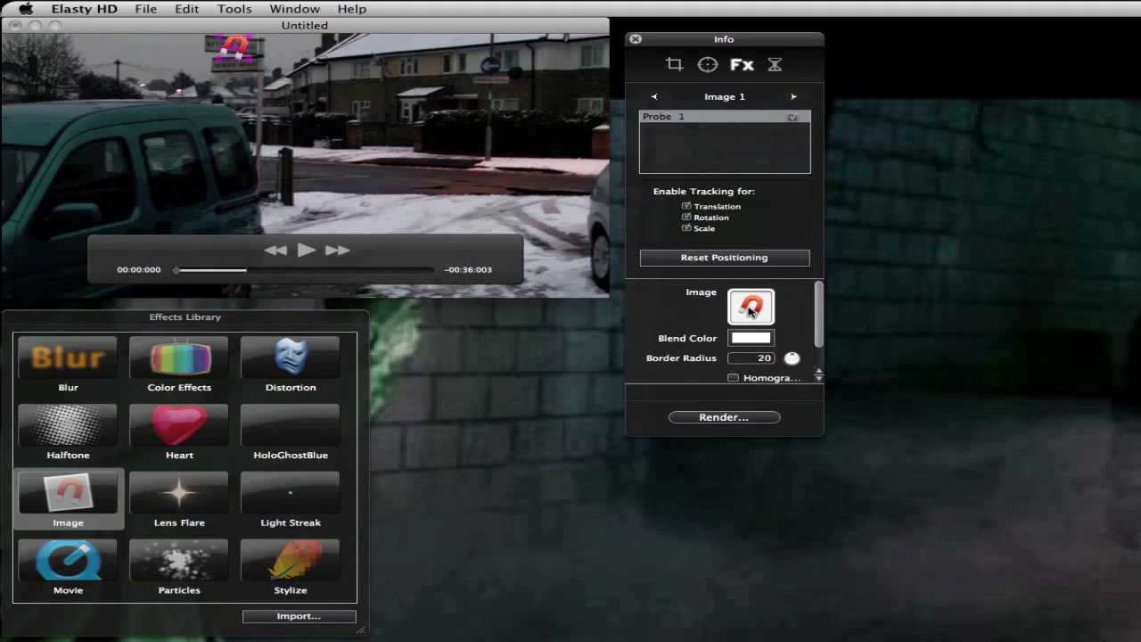
{"action": "scroll", "coordinate": [695, 326], "scroll_direction": "down", "scroll_amount": 1}
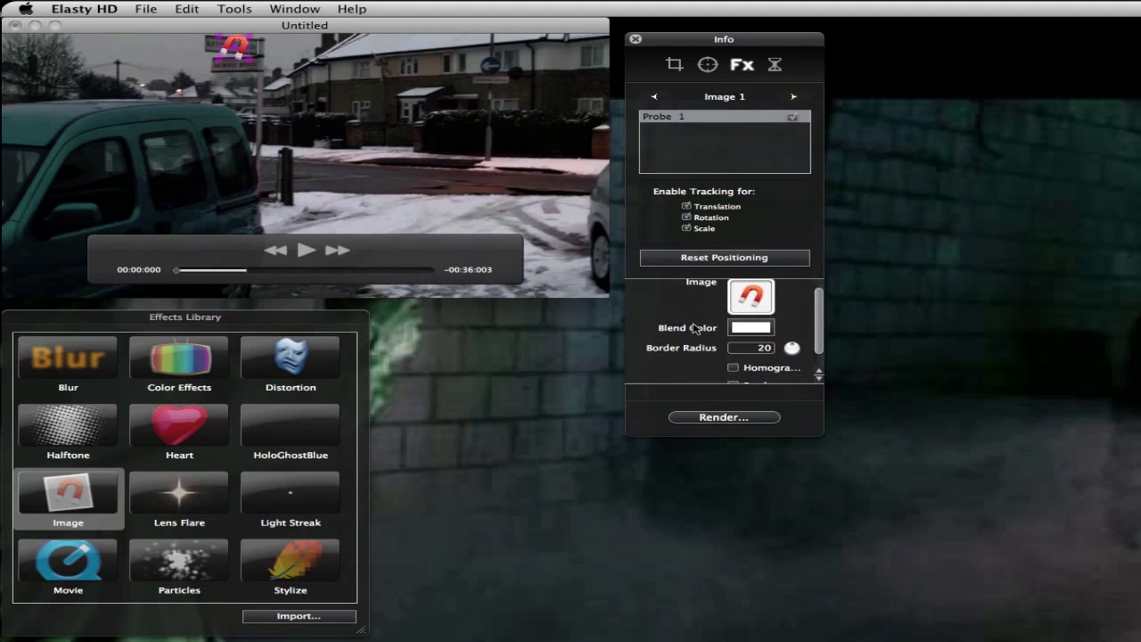
{"action": "scroll", "coordinate": [713, 350], "scroll_direction": "down", "scroll_amount": 2}
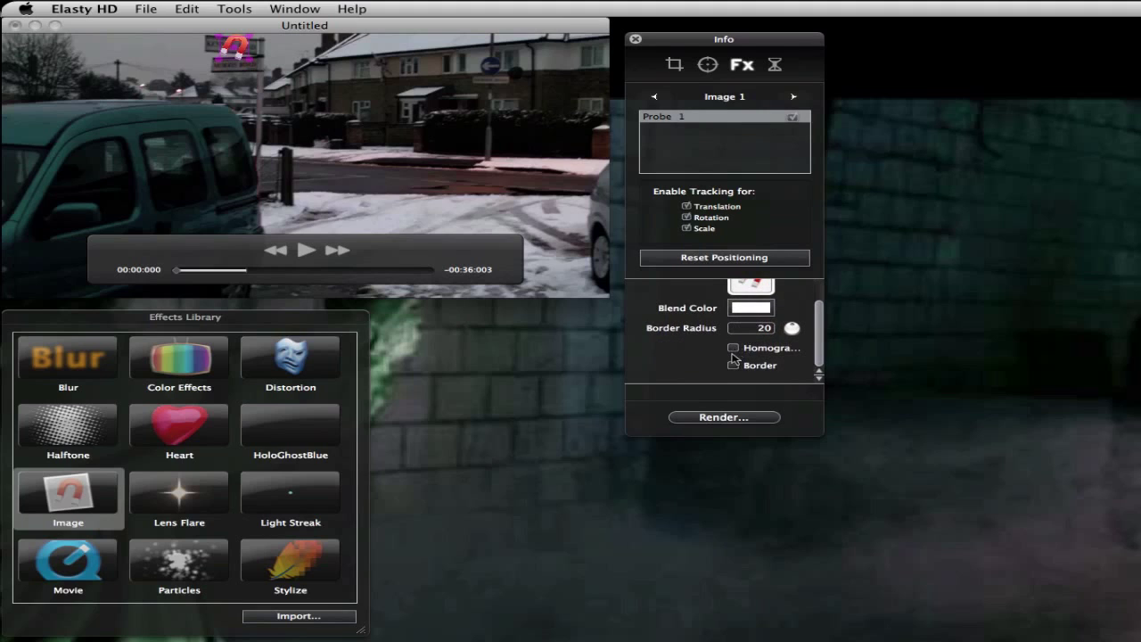
{"action": "scroll", "coordinate": [733, 358], "scroll_direction": "up", "scroll_amount": 3}
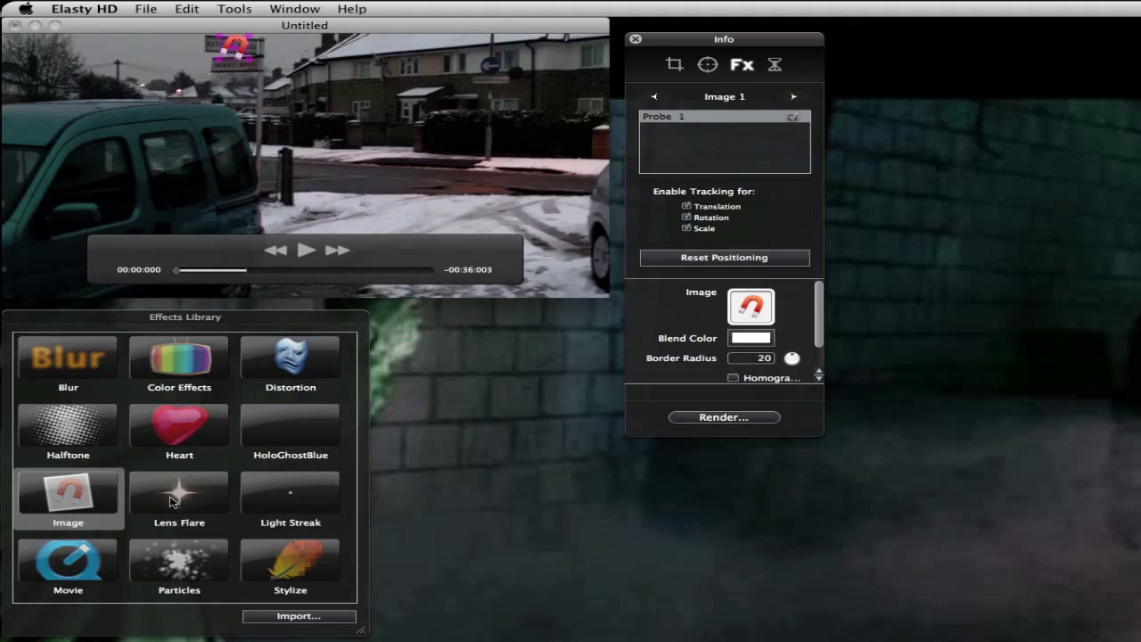
{"action": "left_click", "coordinate": [237, 59]}
Enable retiming with the accuracy set to Best and open the speed editor
{"action": "left_click", "coordinate": [774, 64]}
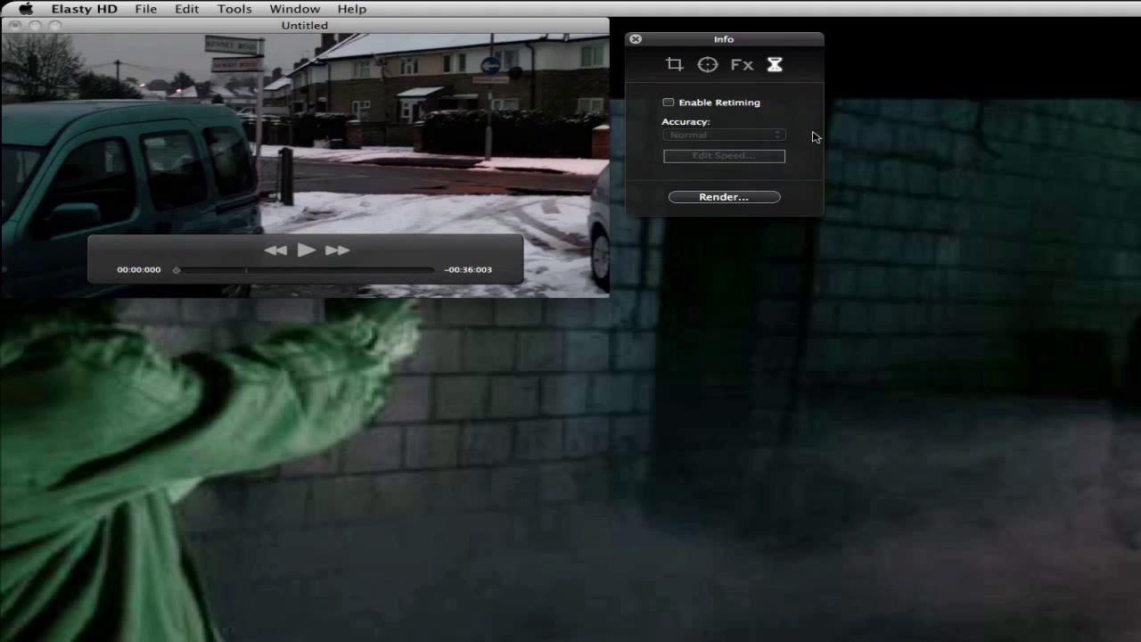
{"action": "left_click", "coordinate": [718, 103]}
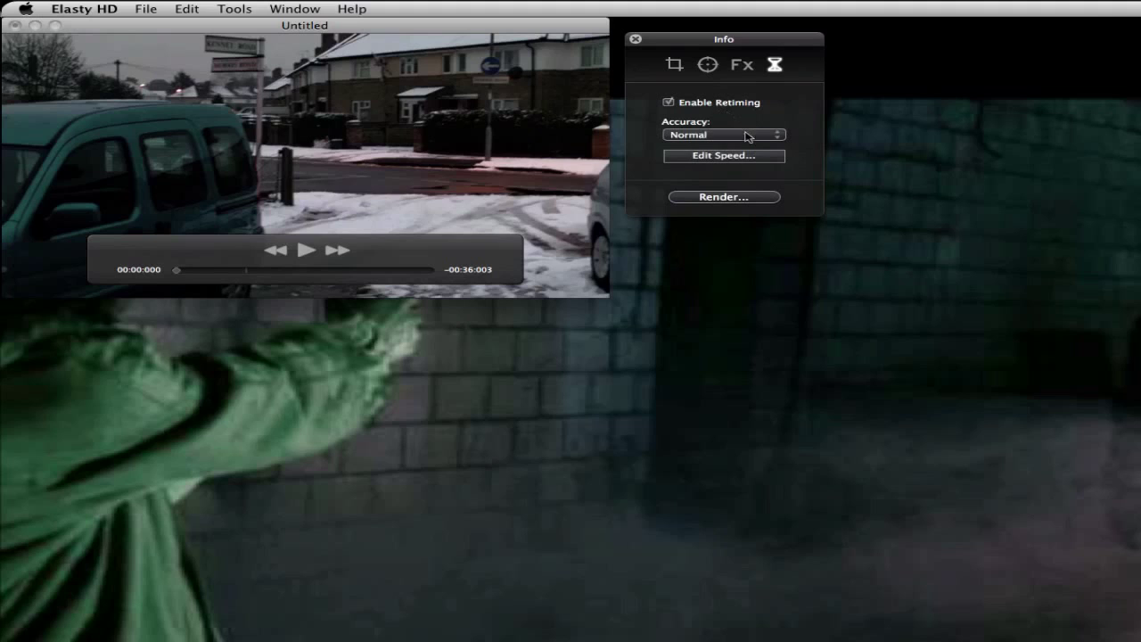
{"action": "left_click", "coordinate": [745, 135]}
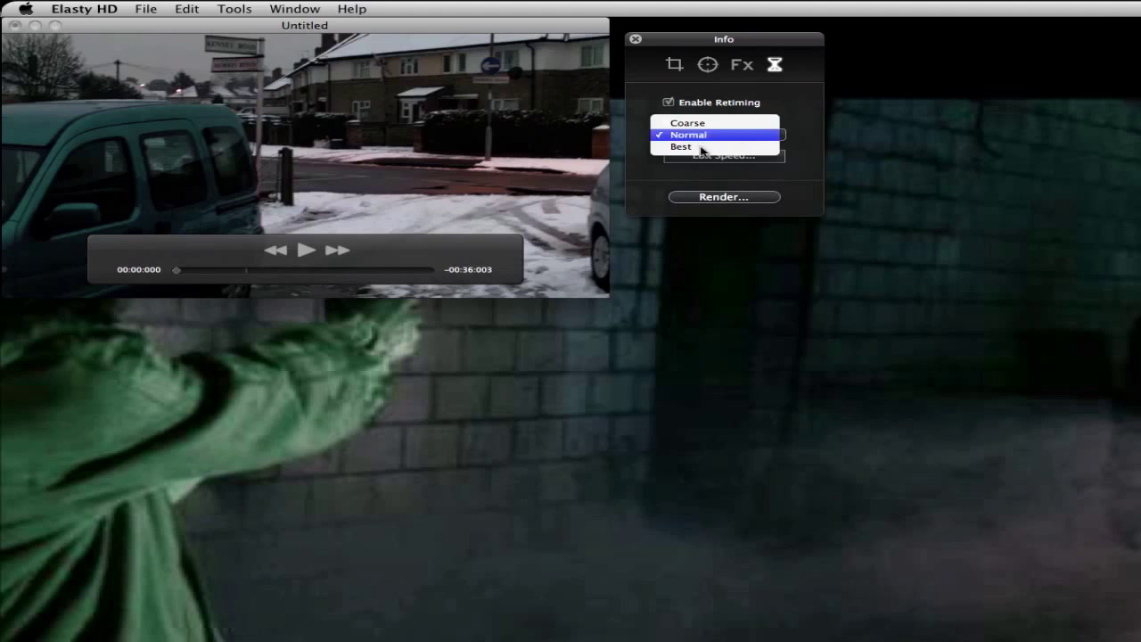
{"action": "left_click", "coordinate": [731, 146]}
{"action": "left_click", "coordinate": [747, 154]}
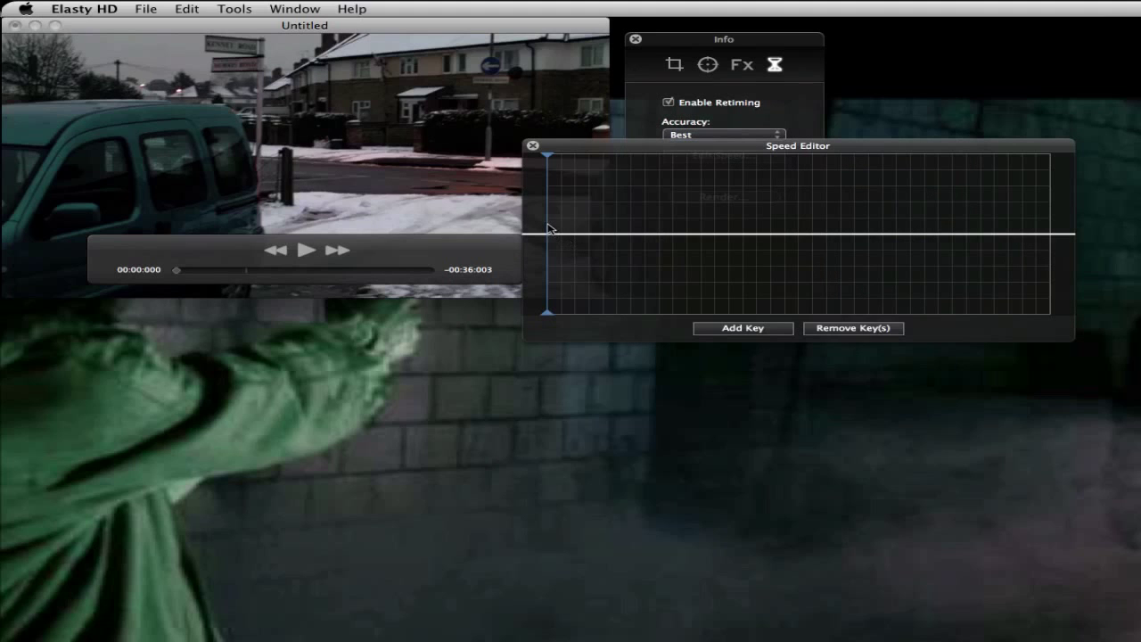
Add two adjacent speed keys around the scene break, starting at 00:09:359, and raise the second one above the first
{"action": "left_click_drag", "start_coordinate": [550, 229], "coordinate": [680, 234]}
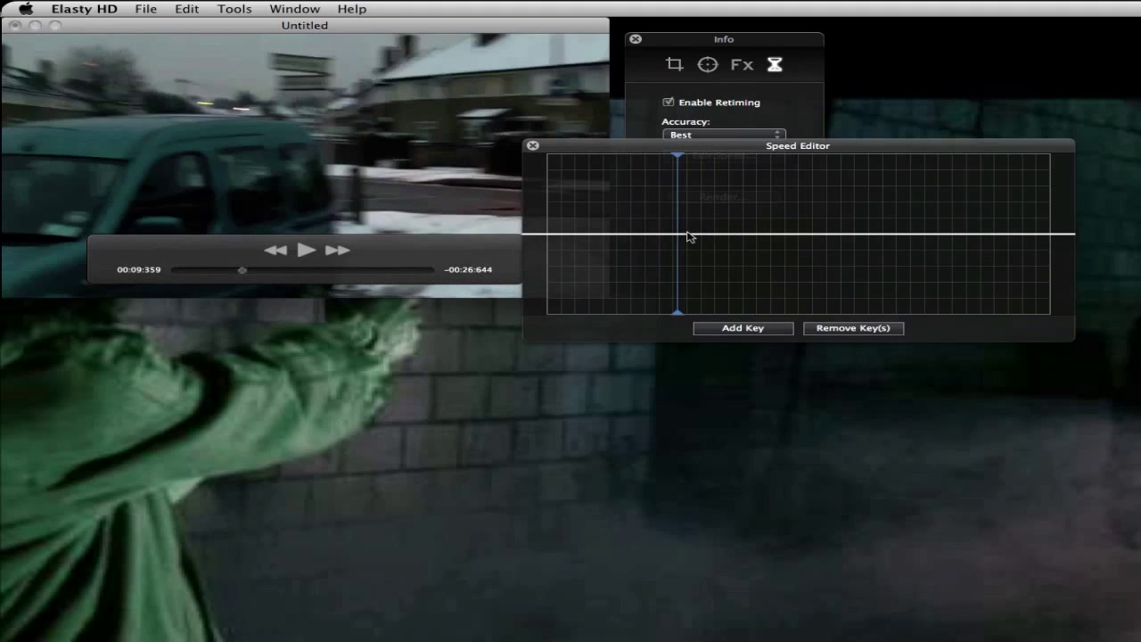
{"action": "left_click", "coordinate": [724, 328]}
{"action": "mouse_move", "coordinate": [680, 237]}
{"action": "left_mouse_down"}
{"action": "mouse_move", "coordinate": [679, 193]}
{"action": "mouse_move", "coordinate": [687, 252]}
{"action": "mouse_move", "coordinate": [691, 193]}
{"action": "left_mouse_up"}
{"action": "left_click", "coordinate": [782, 327]}
{"action": "left_click", "coordinate": [705, 326]}
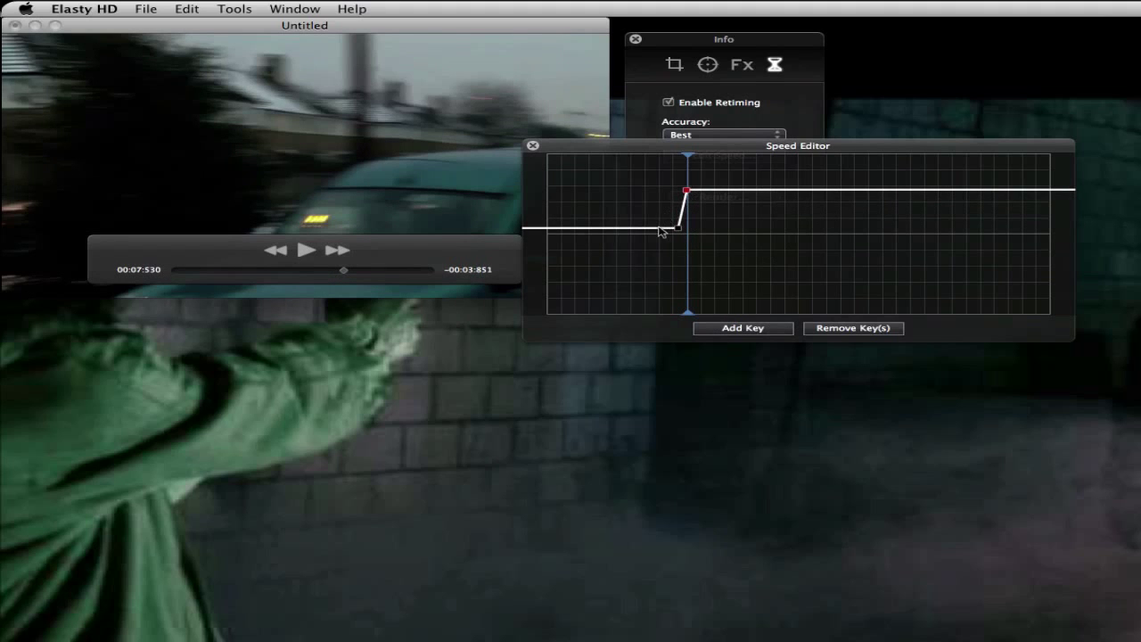
Play the retimed movie from shortly before the first speed key to check the change in speed, then stop it
{"action": "left_click_drag", "start_coordinate": [687, 160], "coordinate": [668, 167]}
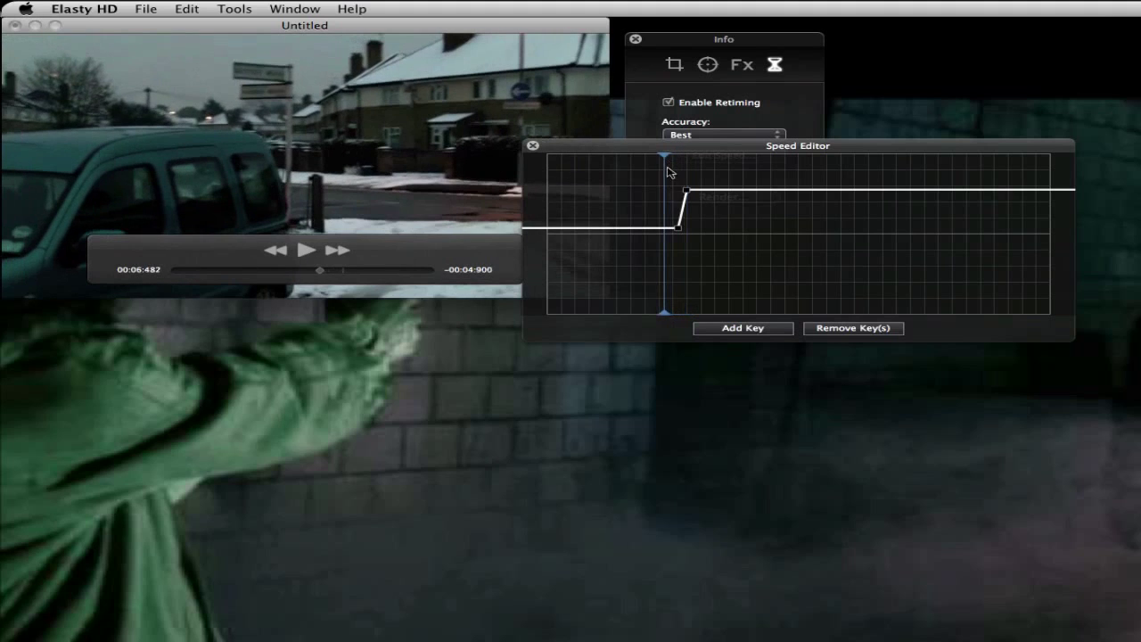
{"action": "left_click", "coordinate": [306, 251]}
{"action": "left_click", "coordinate": [308, 253]}
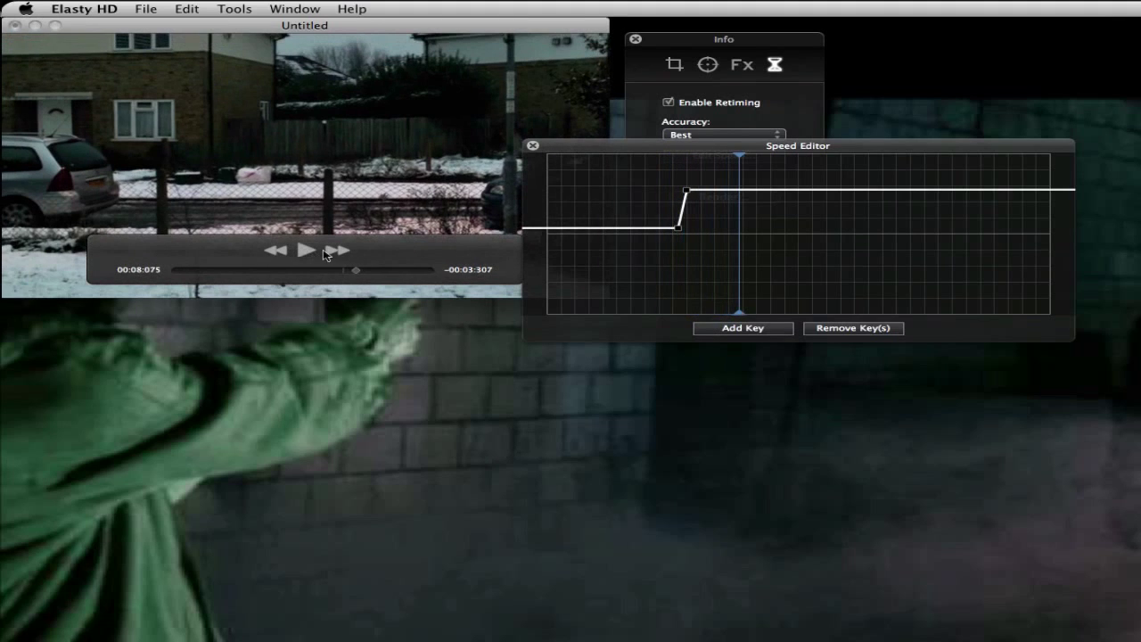
Lower the second speed key below the middle line to slow the second scene, and play across the change
{"action": "left_click_drag", "start_coordinate": [686, 194], "coordinate": [674, 267]}
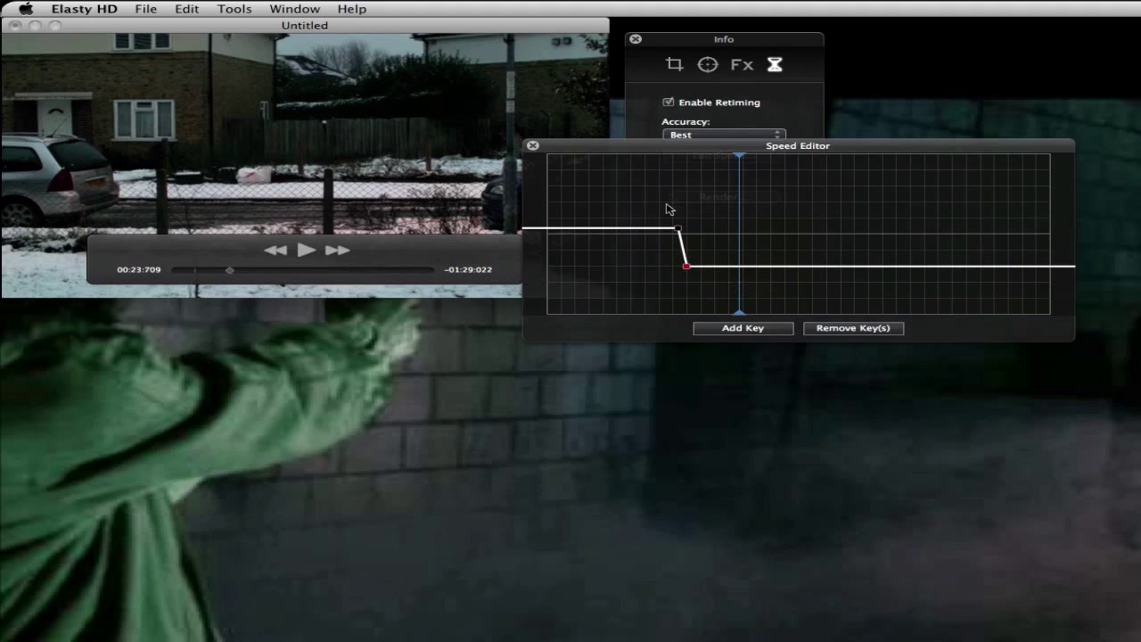
{"action": "left_click_drag", "start_coordinate": [694, 161], "coordinate": [636, 165]}
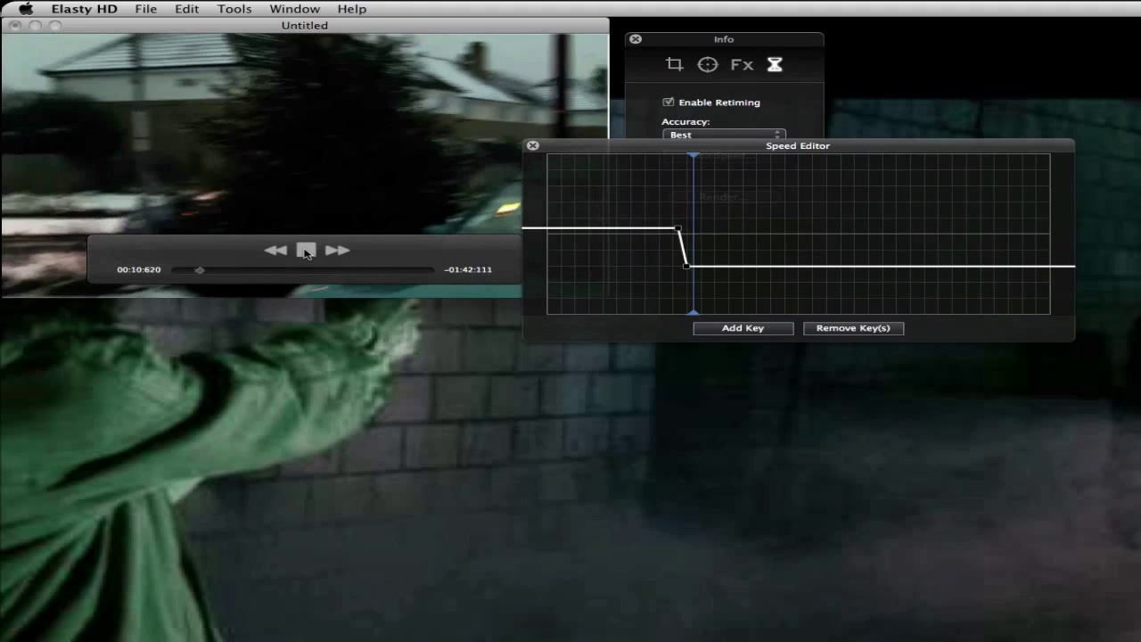
{"action": "left_click", "coordinate": [305, 251]}
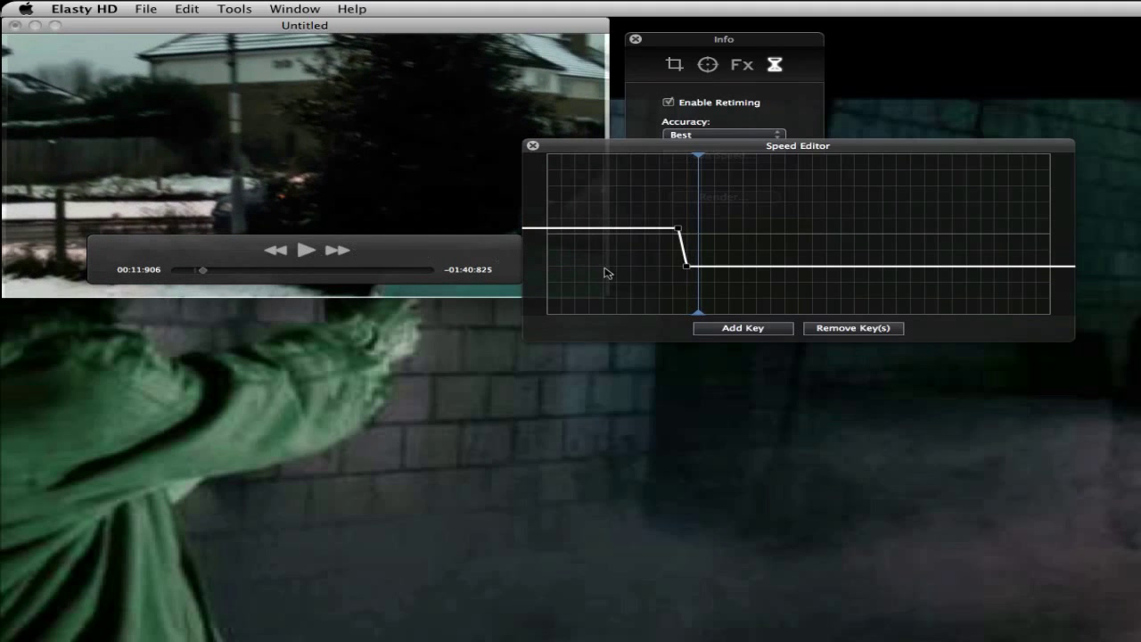
Close the speed editor and disable retiming for the movie
{"action": "left_click", "coordinate": [532, 146]}
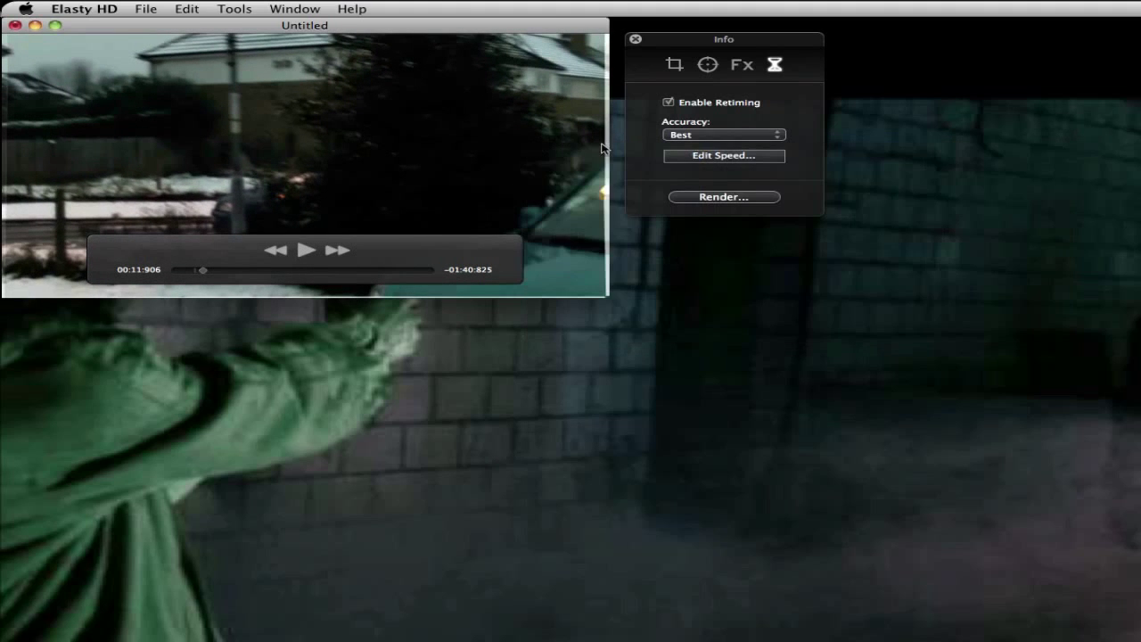
{"action": "left_click", "coordinate": [668, 103]}
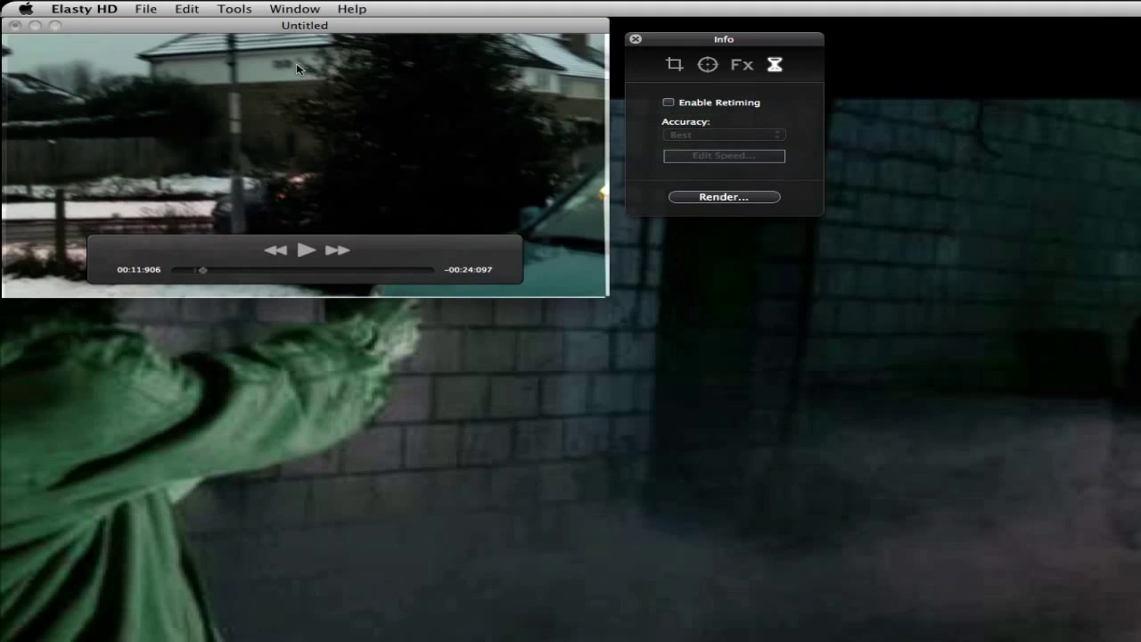
Examine the available commands for editing modes, rotating, flipping, probe tracking, keyframes and scene breaks
{"action": "left_click", "coordinate": [234, 9]}
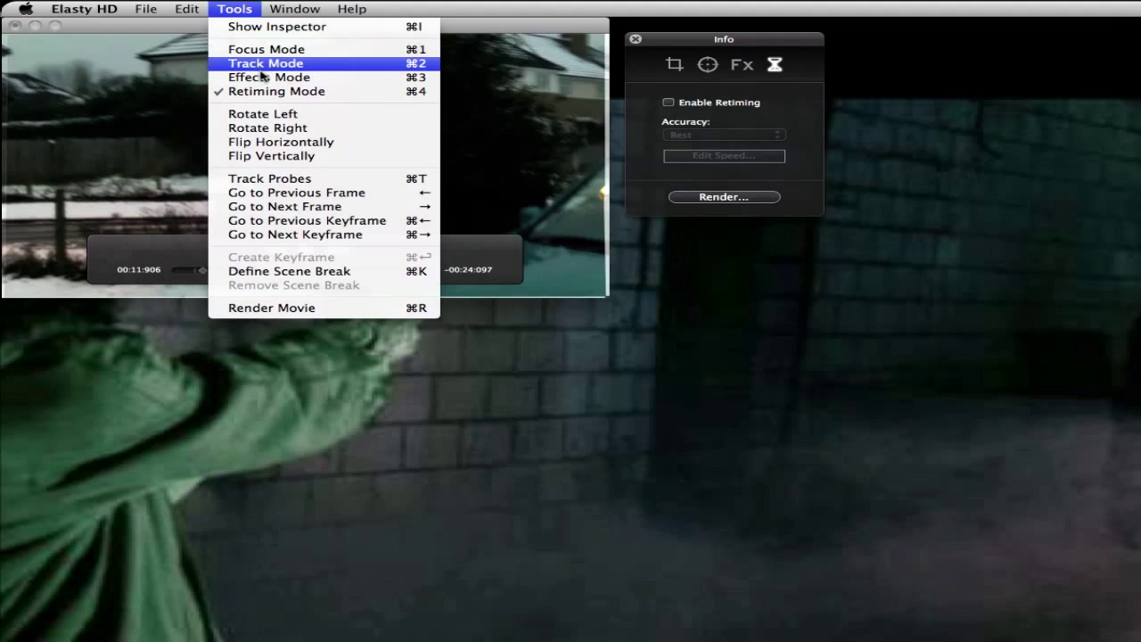
{"action": "left_click", "coordinate": [259, 29]}
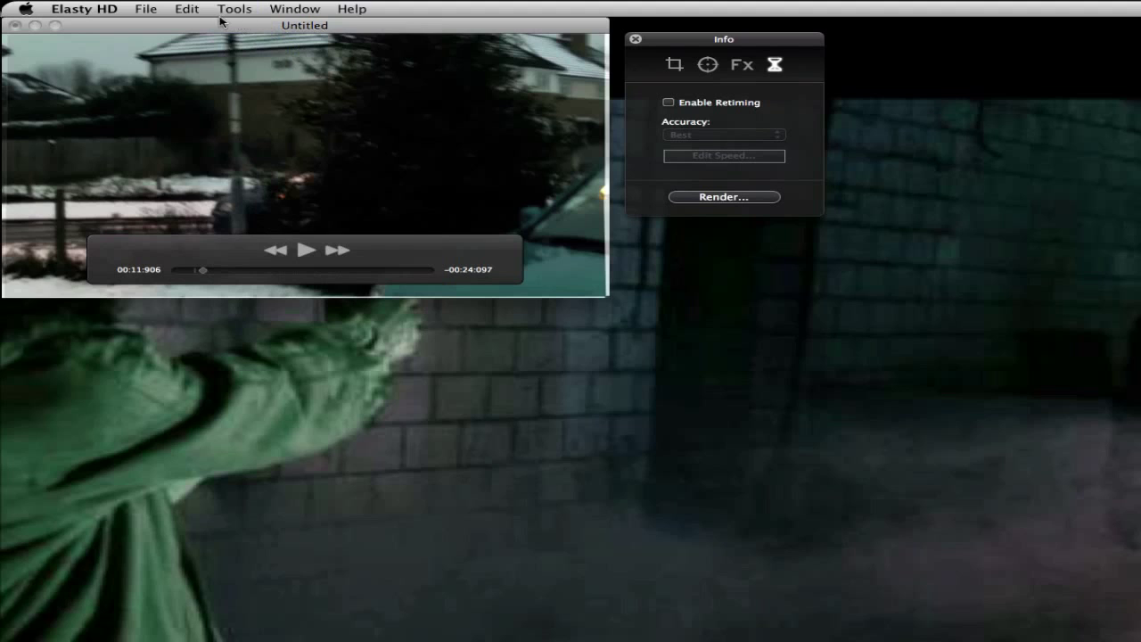
{"action": "left_click", "coordinate": [230, 9]}
{"action": "left_click", "coordinate": [238, 29]}
{"action": "left_click", "coordinate": [237, 10]}
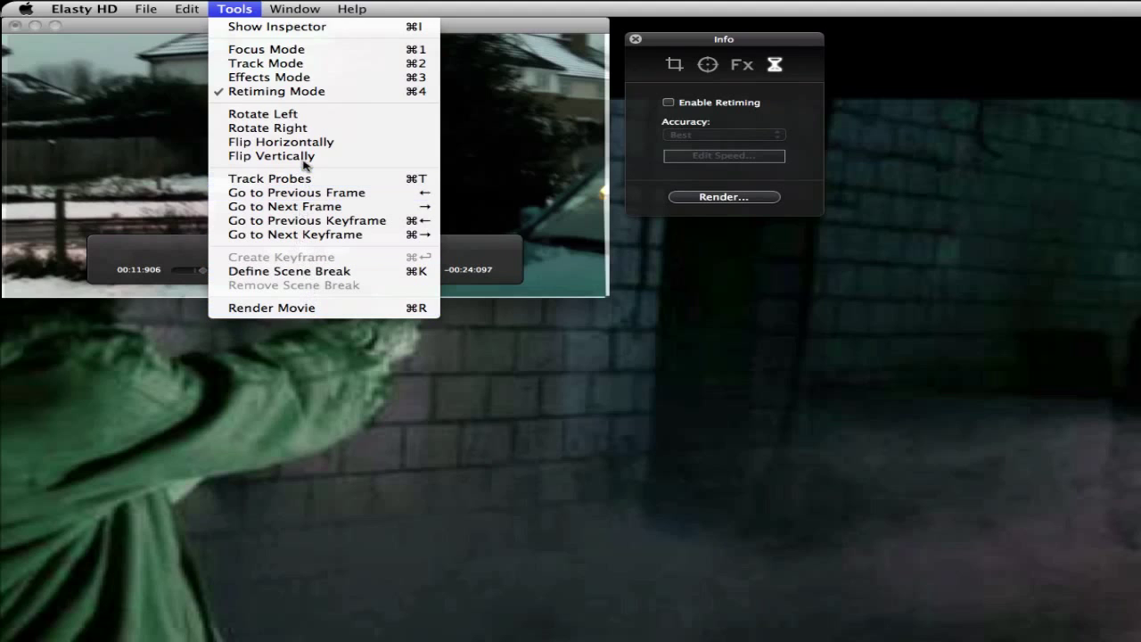
{"action": "left_click", "coordinate": [223, 8]}
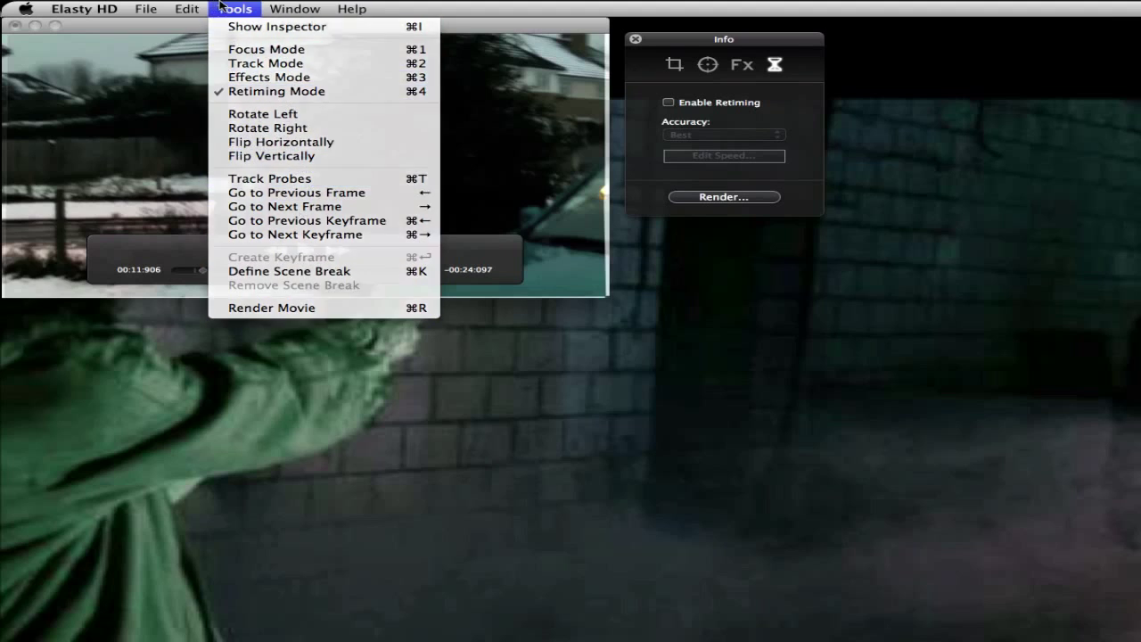
Check the options for saving the document under a new name, including copying the movie into it, and cancel without saving
{"action": "left_click", "coordinate": [155, 8]}
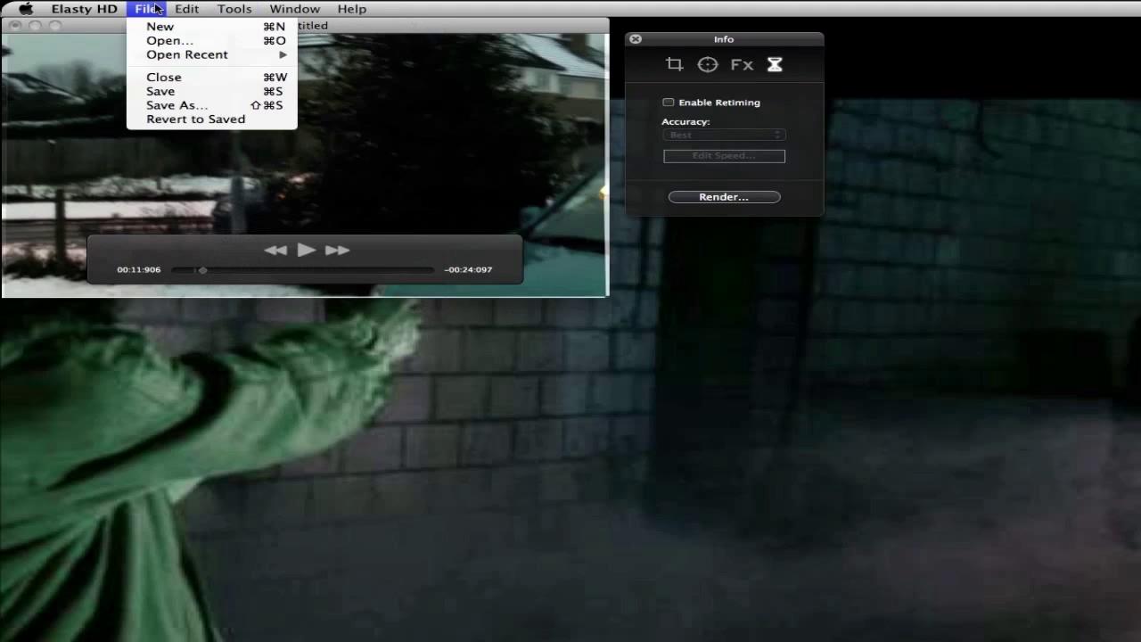
{"action": "left_click", "coordinate": [203, 106]}
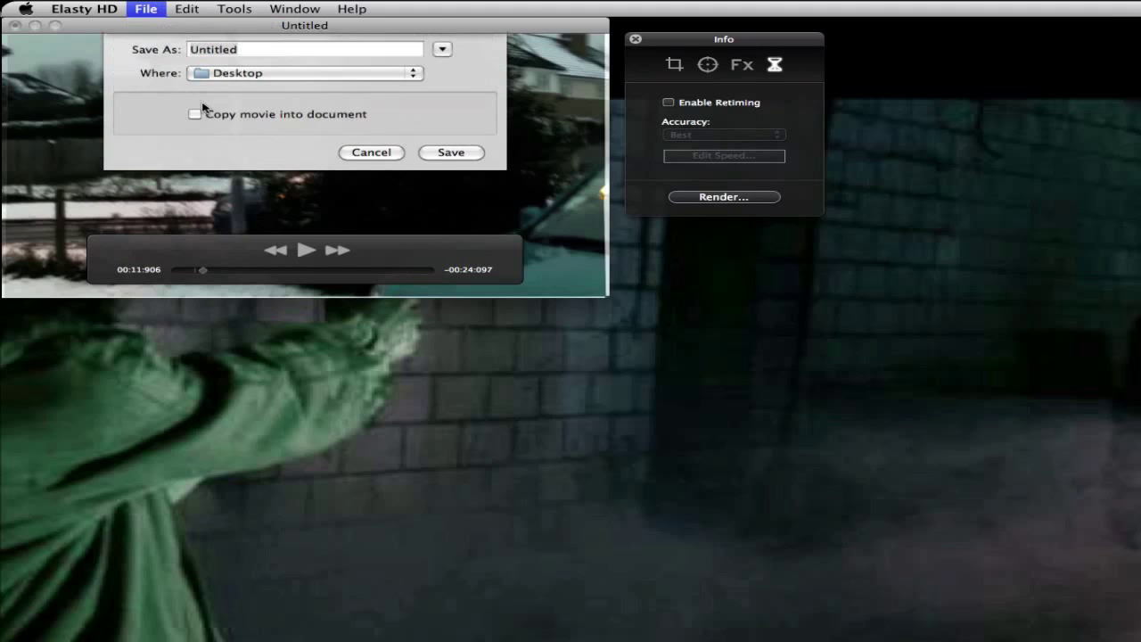
{"action": "left_click", "coordinate": [368, 160]}
Check the time range available for rendering a partial movie, and return the render range to the entire movie
{"action": "left_click", "coordinate": [706, 197]}
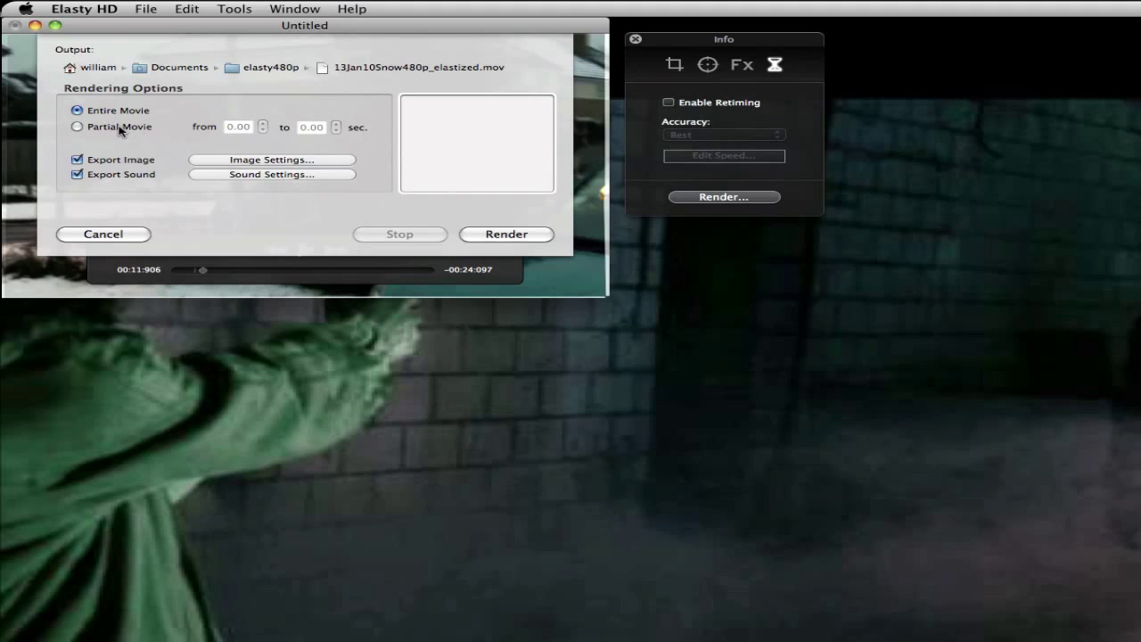
{"action": "left_click", "coordinate": [122, 127]}
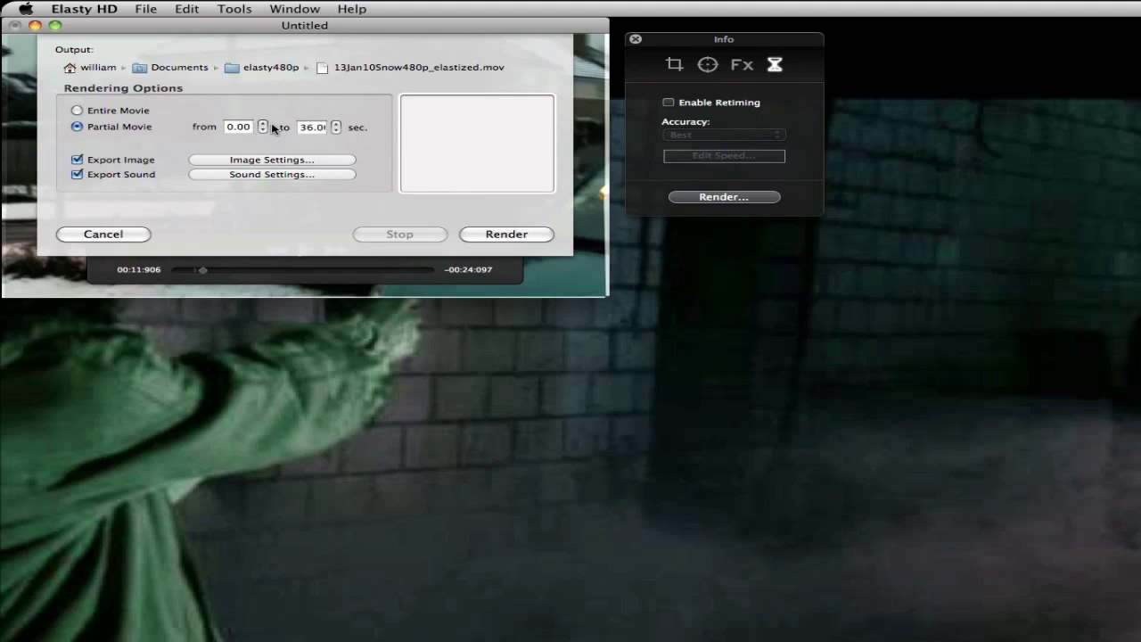
{"action": "left_click", "coordinate": [123, 113]}
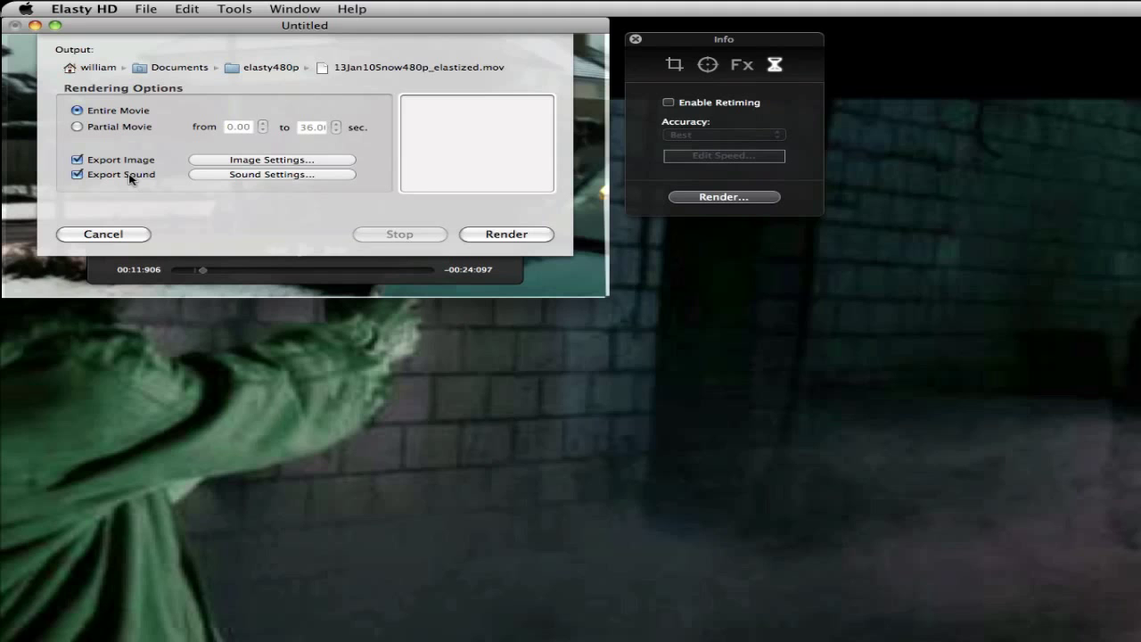
Examine the image compression settings for the export, including the compression types, and cancel without changing them
{"action": "left_click", "coordinate": [252, 162]}
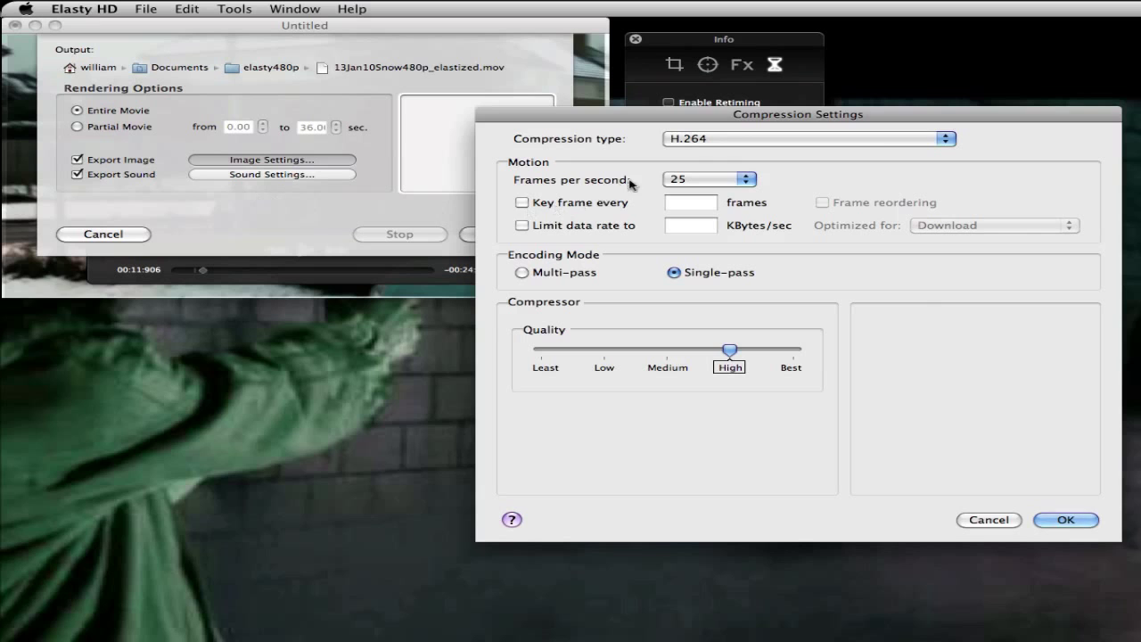
{"action": "left_click", "coordinate": [722, 150]}
{"action": "left_click", "coordinate": [1066, 296]}
{"action": "left_click", "coordinate": [987, 519]}
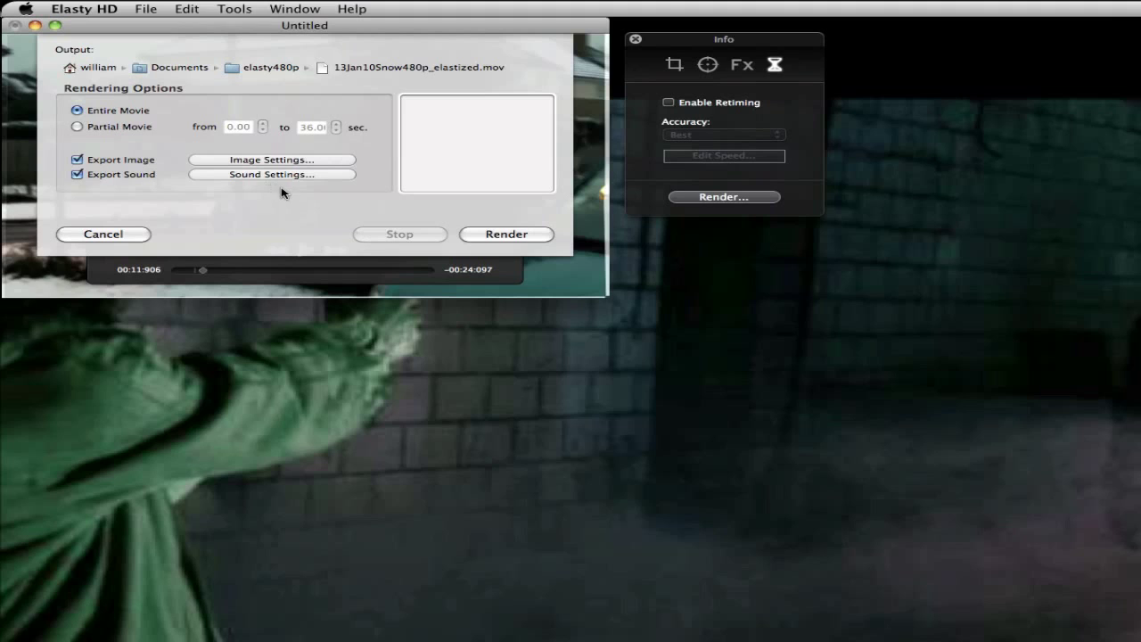
Check the output file's name and destination folder choices, and leave the render options without rendering
{"action": "left_click", "coordinate": [462, 71]}
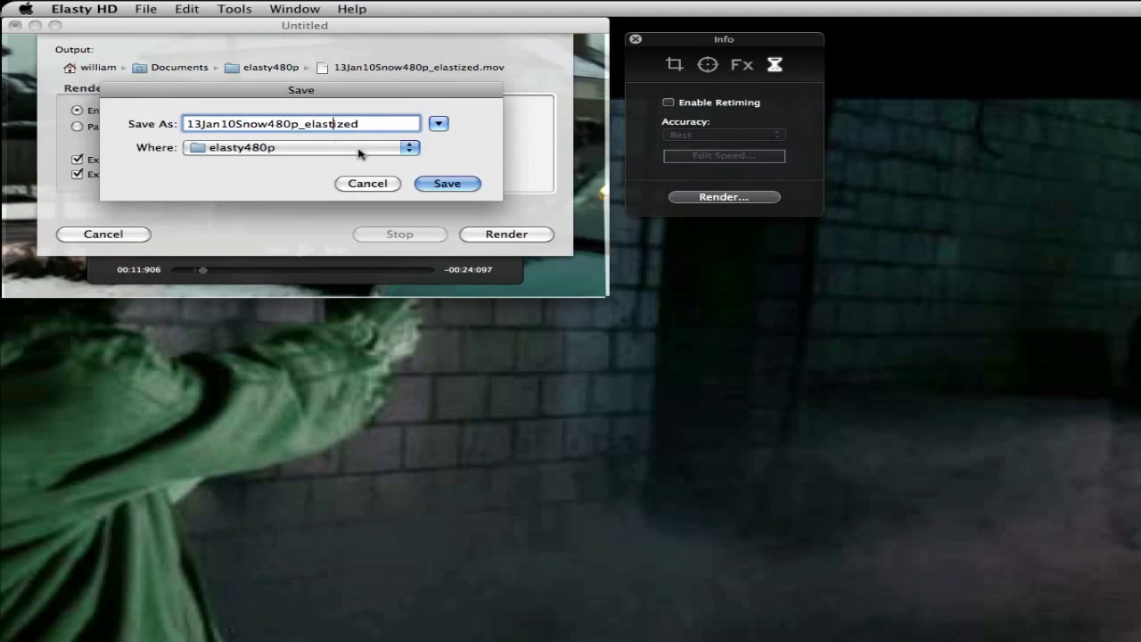
{"action": "left_click", "coordinate": [439, 123]}
{"action": "left_click", "coordinate": [439, 364]}
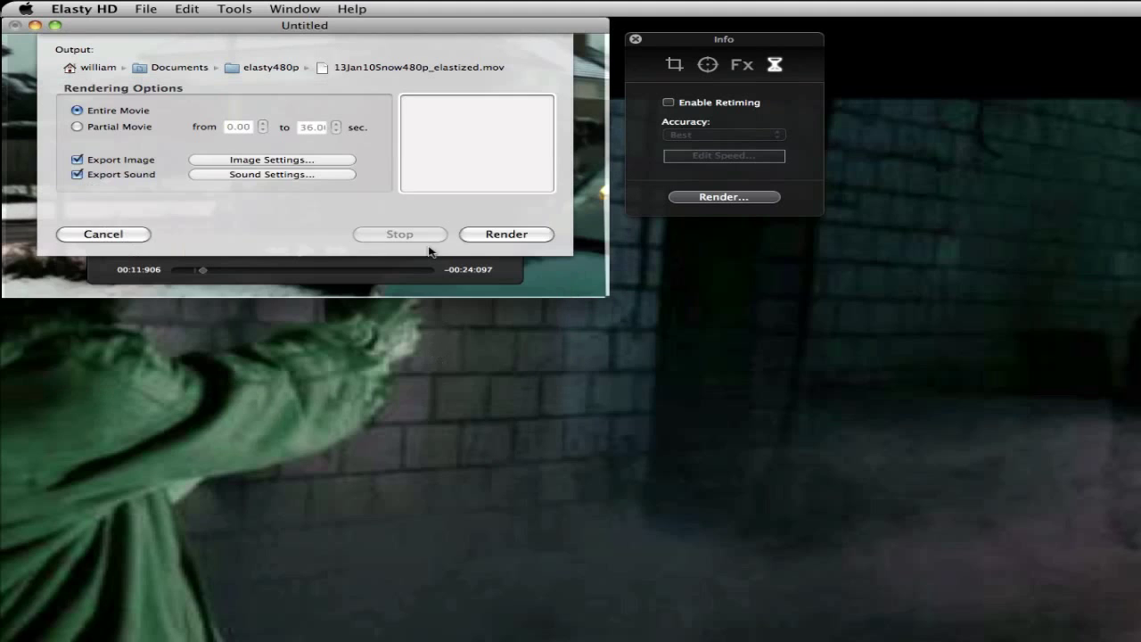
{"action": "left_click", "coordinate": [111, 237]}
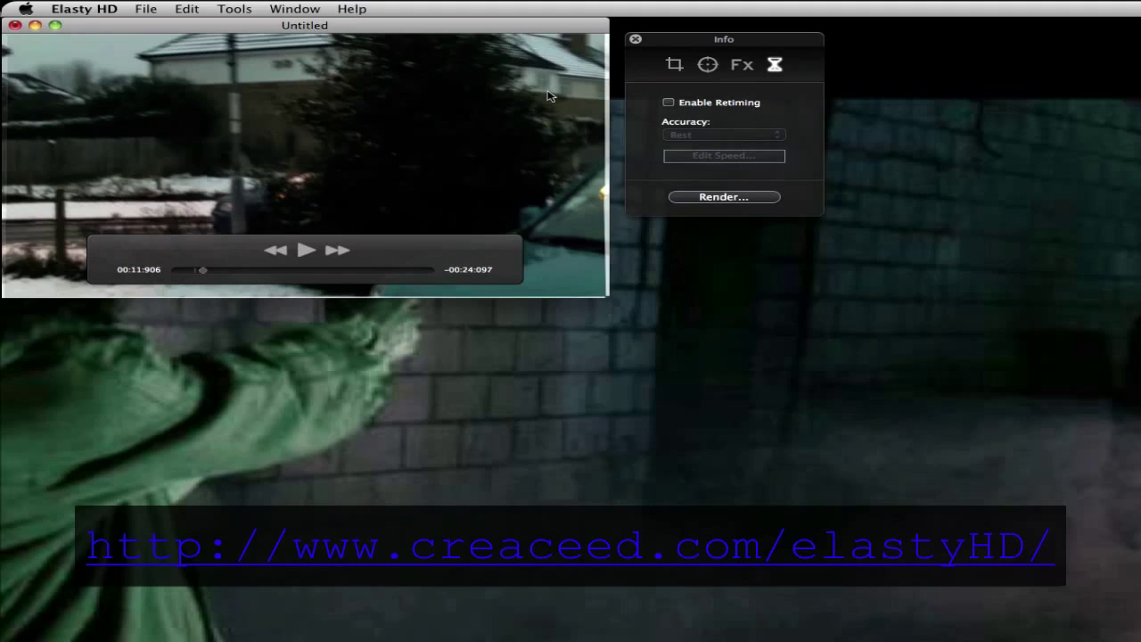
Review the probe tracking settings and the crop and stabilization settings of the movie
{"action": "left_click", "coordinate": [706, 69]}
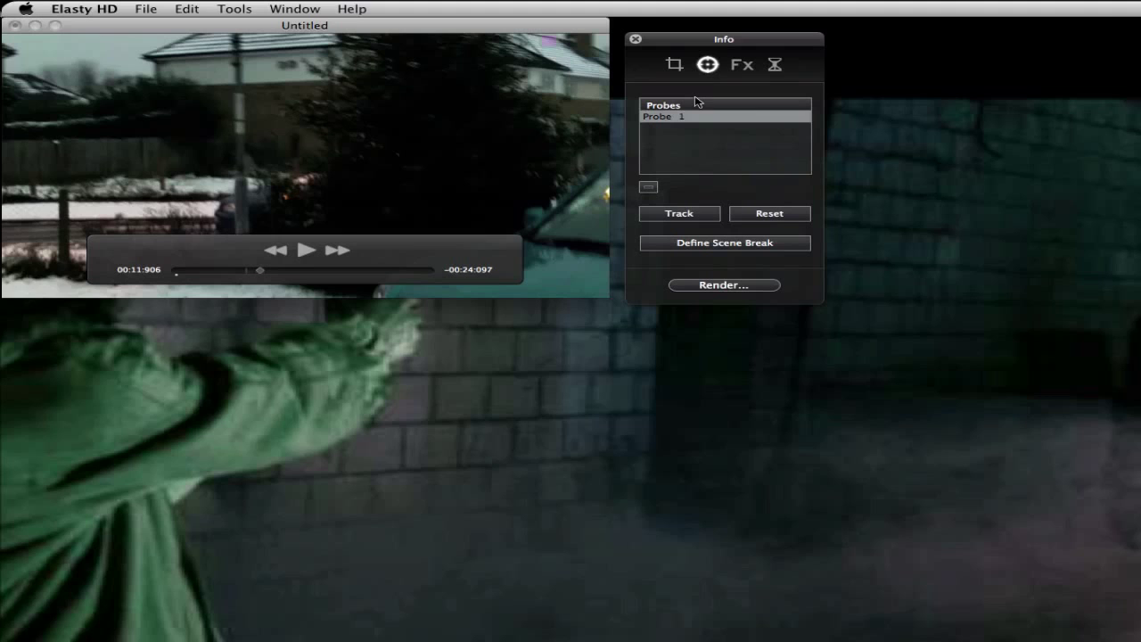
{"action": "left_click", "coordinate": [671, 67]}
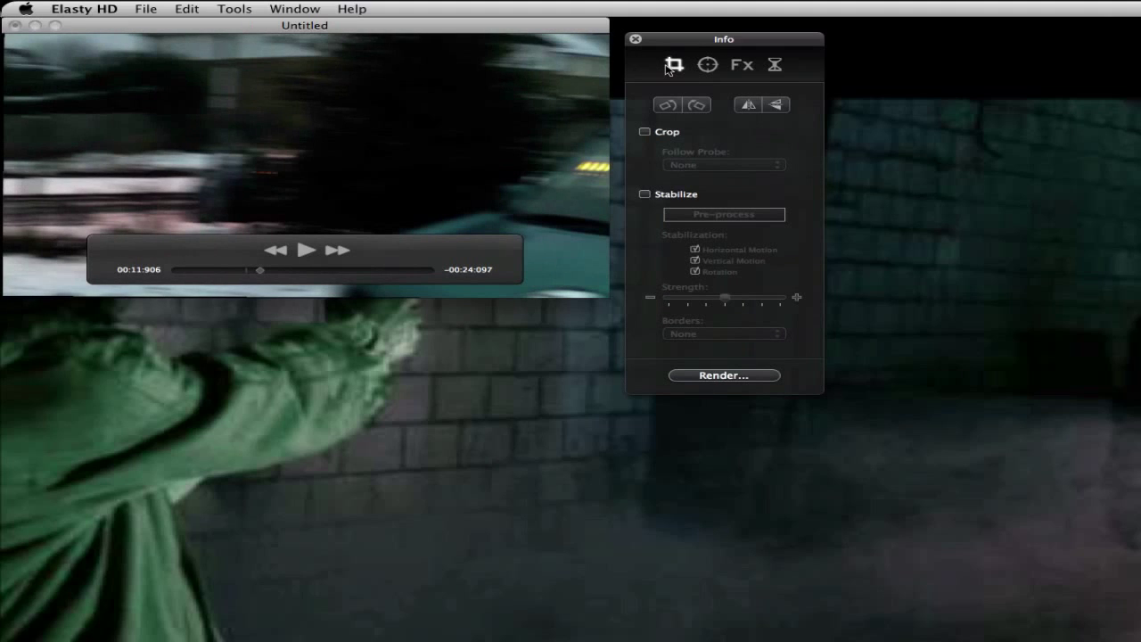